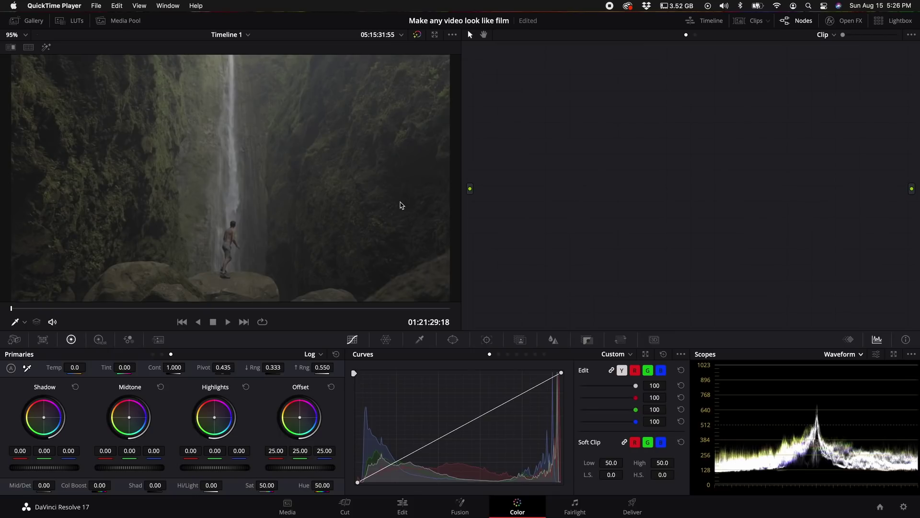
Bring DaVinci Resolve in front of QuickTime Player, showing the waterfall clip's Color page
{"action": "left_click", "coordinate": [829, 23]}
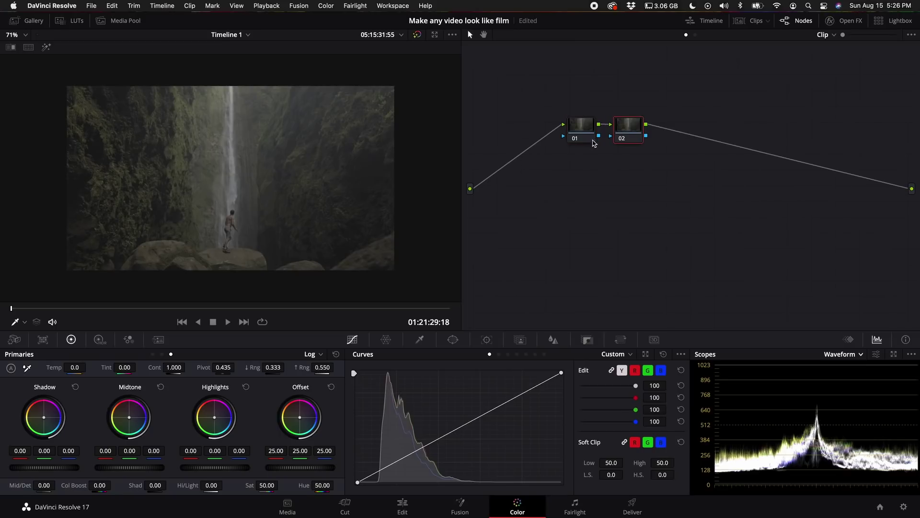
Label node 01 'NR' and add serial node 03 after node 02
{"action": "right_click", "coordinate": [535, 128]}
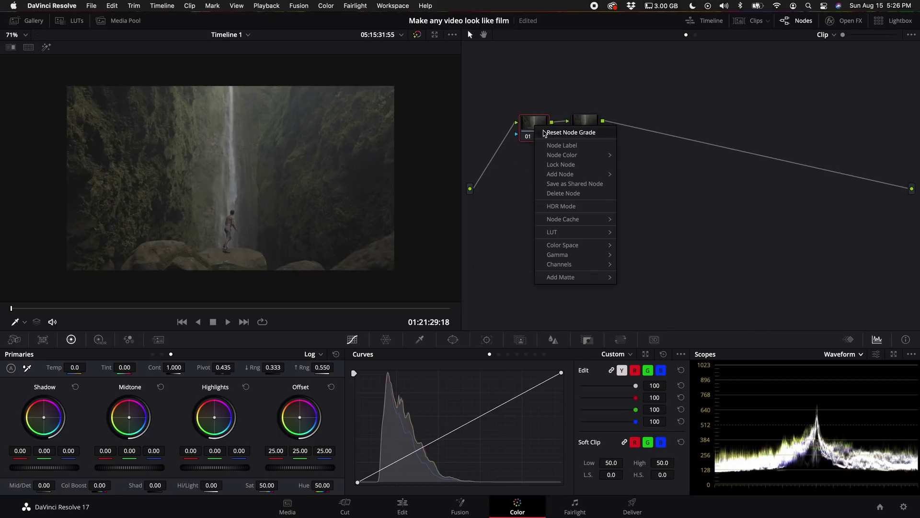
{"action": "left_click", "coordinate": [576, 147]}
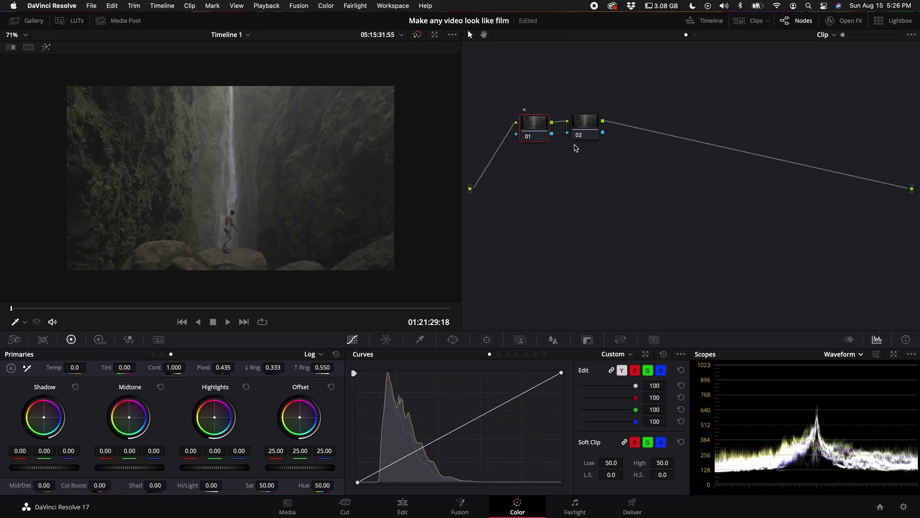
{"action": "type", "text": "NR"}
{"action": "left_click_drag", "start_coordinate": [586, 127], "coordinate": [582, 131]}
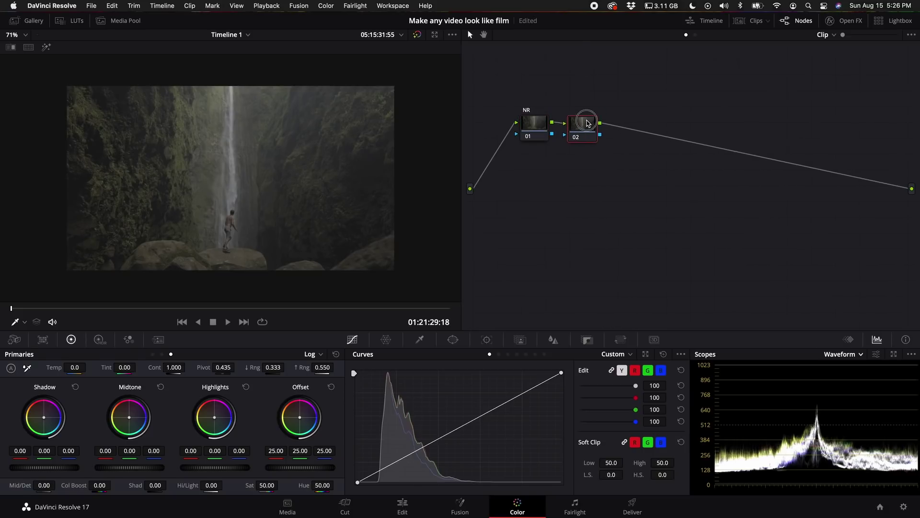
{"action": "key", "text": "alt+s"}
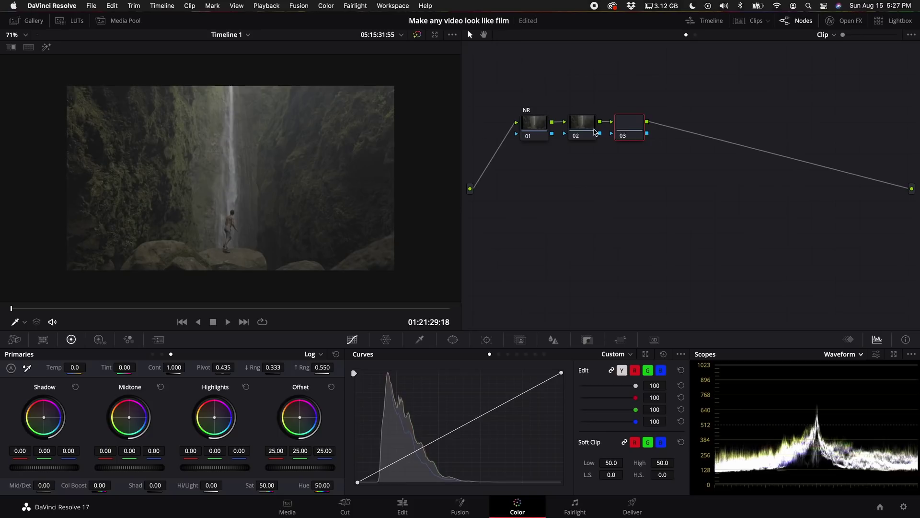
Apply the Color Space Transform effect from OpenFX to node 03
{"action": "left_click", "coordinate": [844, 20]}
{"action": "scroll", "coordinate": [786, 221], "scroll_direction": "down", "scroll_amount": 3}
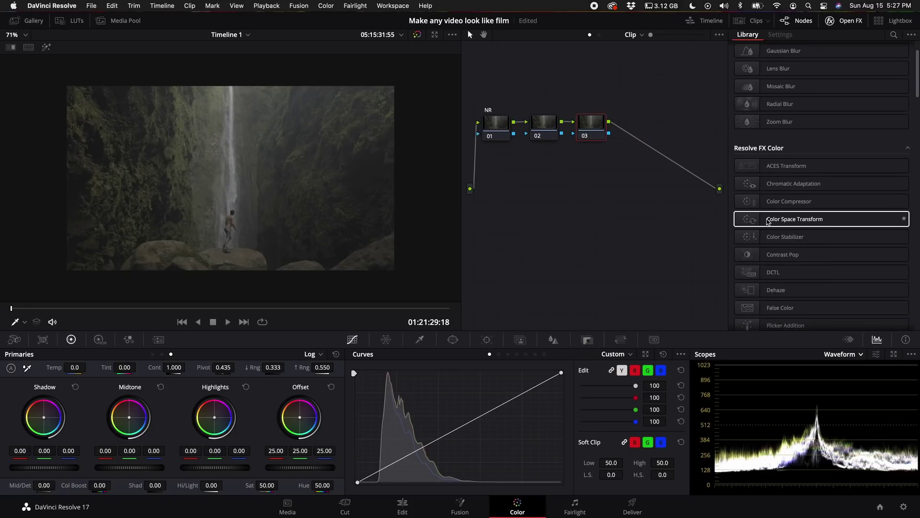
{"action": "left_click_drag", "start_coordinate": [819, 222], "coordinate": [599, 127]}
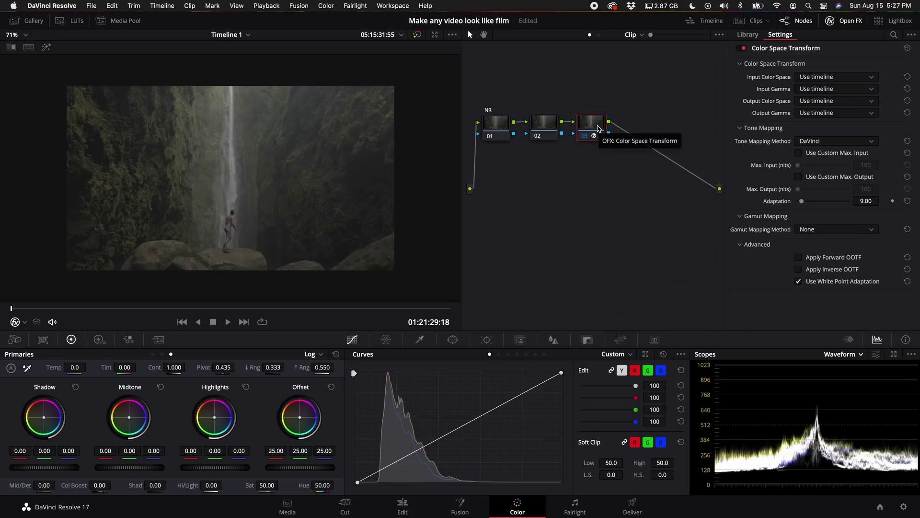
Add serial node 04 with parallel node 05 beside it
{"action": "key", "text": "alt+s"}
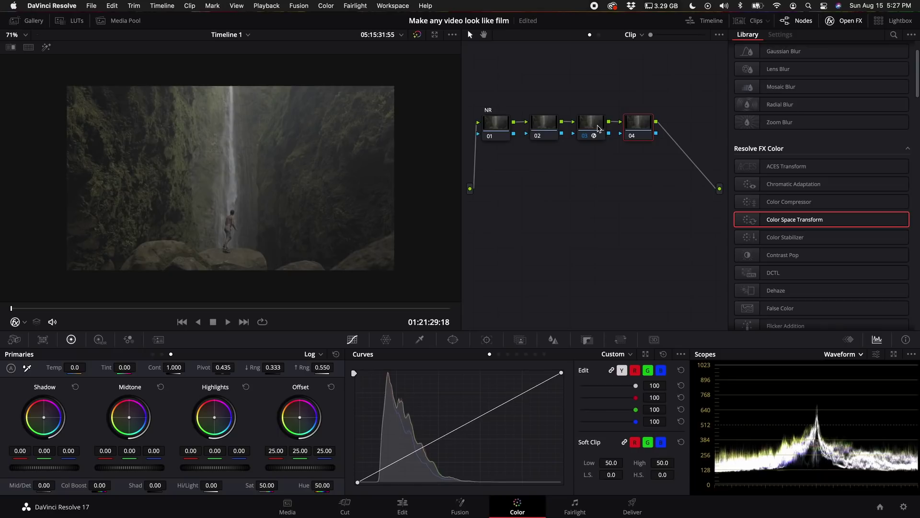
{"action": "key", "text": "alt+p"}
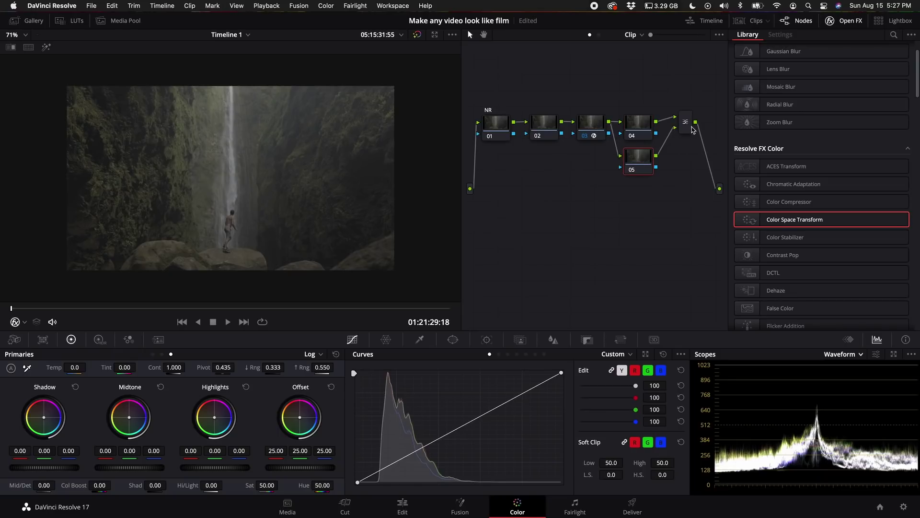
{"action": "left_click", "coordinate": [592, 131]}
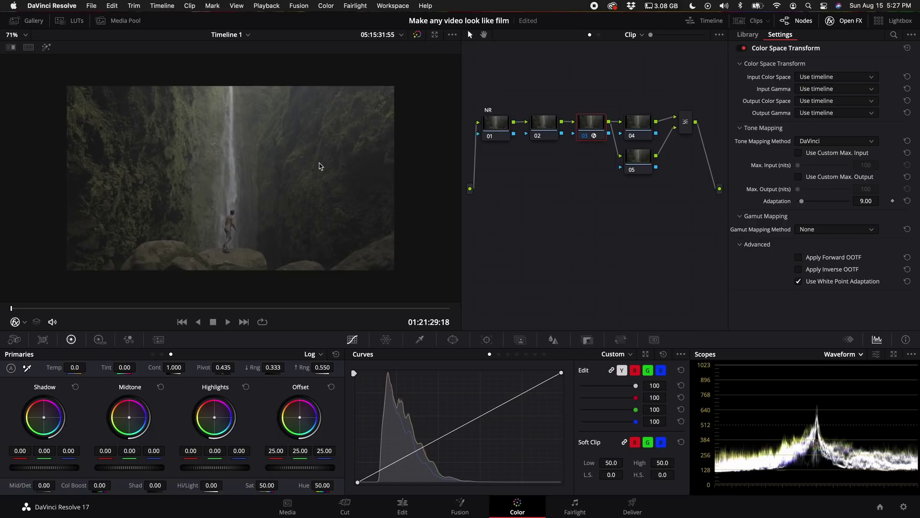
In the CST settings, choose Sony S-Gamut3.Cine input color space and Sony S-Log3 input gamma
{"action": "left_click", "coordinate": [819, 79]}
{"action": "scroll", "coordinate": [829, 144], "scroll_direction": "down", "scroll_amount": 15}
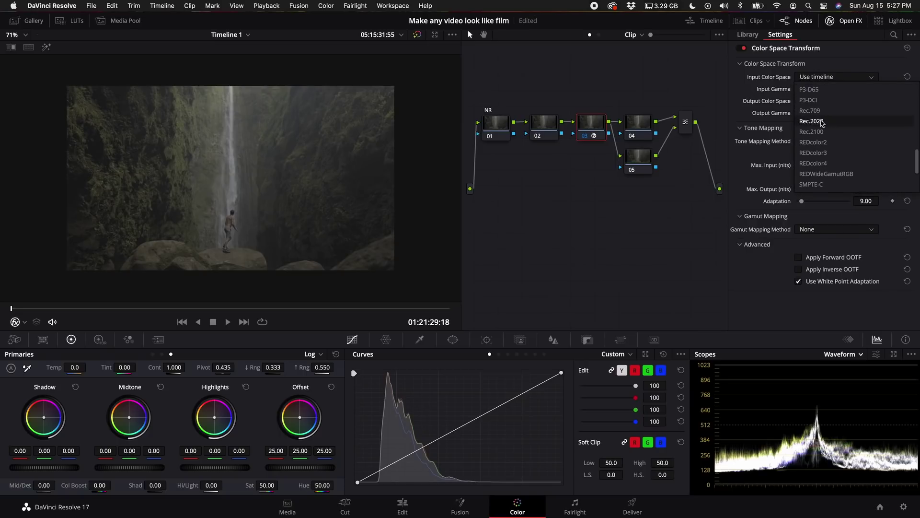
{"action": "left_click", "coordinate": [832, 152]}
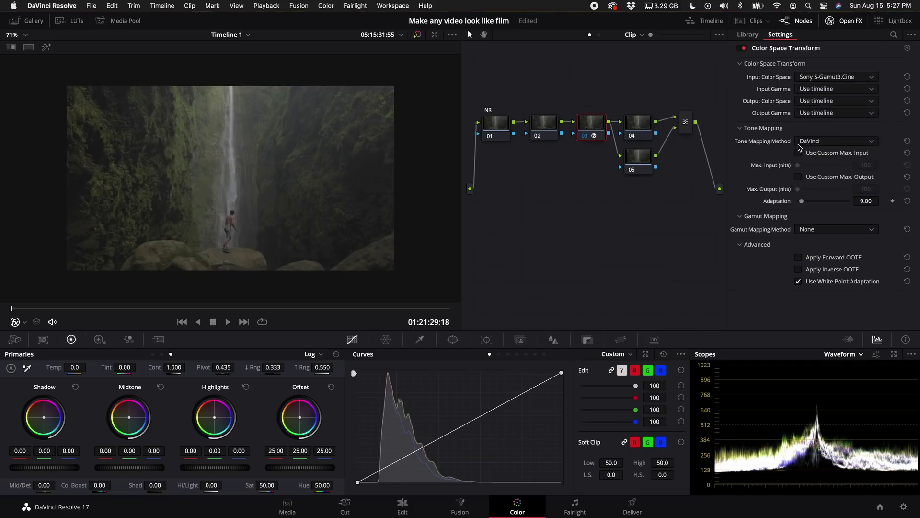
{"action": "left_click", "coordinate": [824, 90]}
{"action": "scroll", "coordinate": [821, 144], "scroll_direction": "down", "scroll_amount": 10}
{"action": "left_click", "coordinate": [822, 144]}
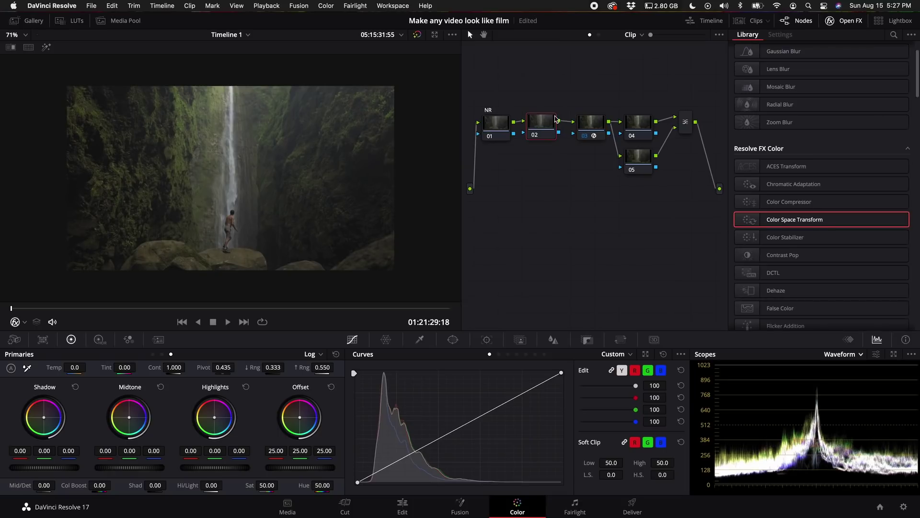
On node 02, raise contrast to 1.304 and lower the pivot to 0.151
{"action": "left_click_drag", "start_coordinate": [556, 119], "coordinate": [548, 124]}
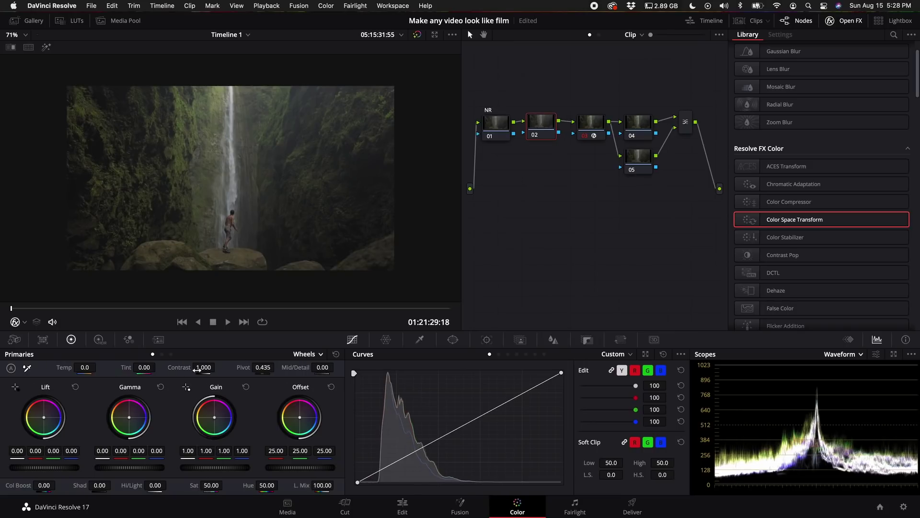
{"action": "mouse_move", "coordinate": [200, 368]}
{"action": "left_mouse_down"}
{"action": "mouse_move", "coordinate": [271, 367]}
{"action": "mouse_move", "coordinate": [243, 367]}
{"action": "left_mouse_up"}
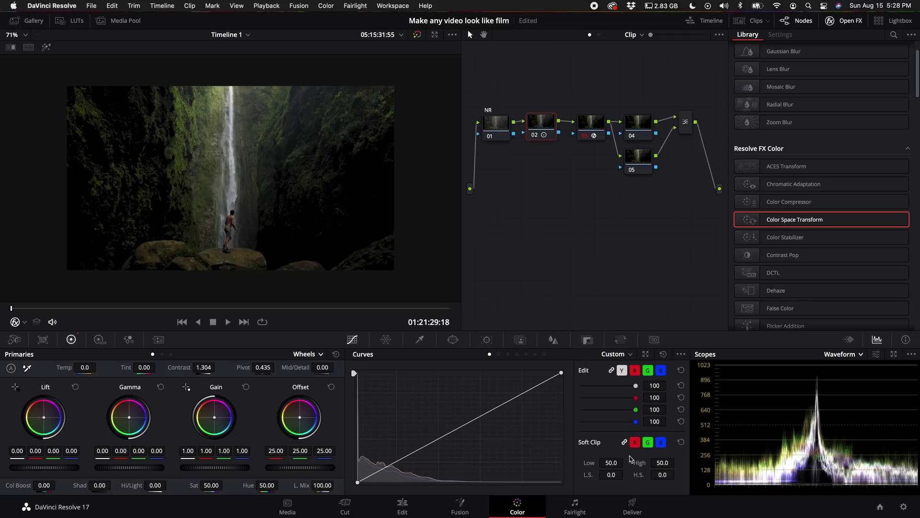
{"action": "left_click_drag", "start_coordinate": [266, 368], "coordinate": [200, 367]}
Set white balance to temp 53.6, tint 0.98, boost saturation to 76.60, and review playback
{"action": "left_click_drag", "start_coordinate": [14, 308], "coordinate": [382, 308]}
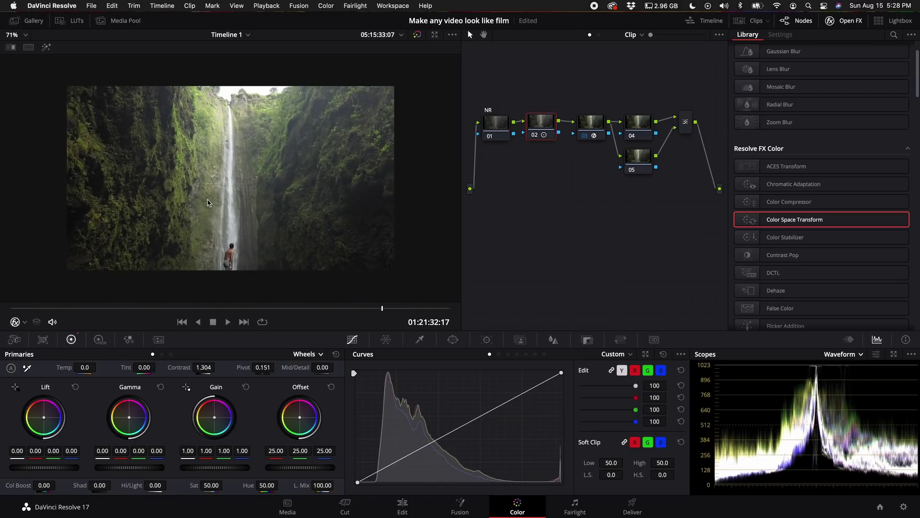
{"action": "left_click", "coordinate": [28, 369]}
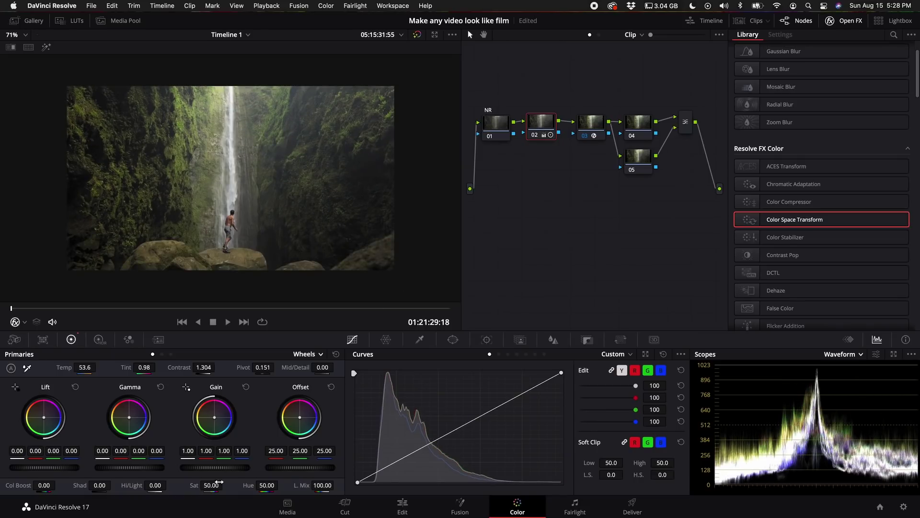
{"action": "left_click_drag", "start_coordinate": [219, 483], "coordinate": [300, 491]}
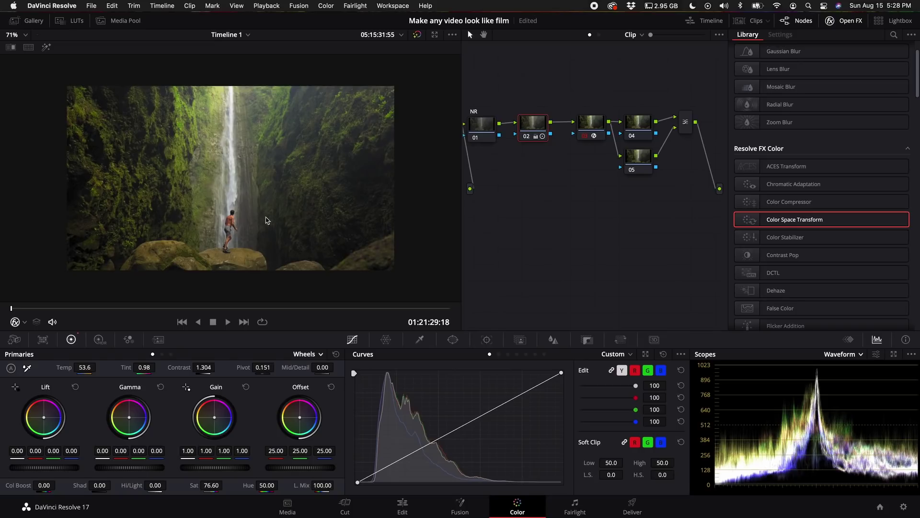
{"action": "key", "text": "space"}
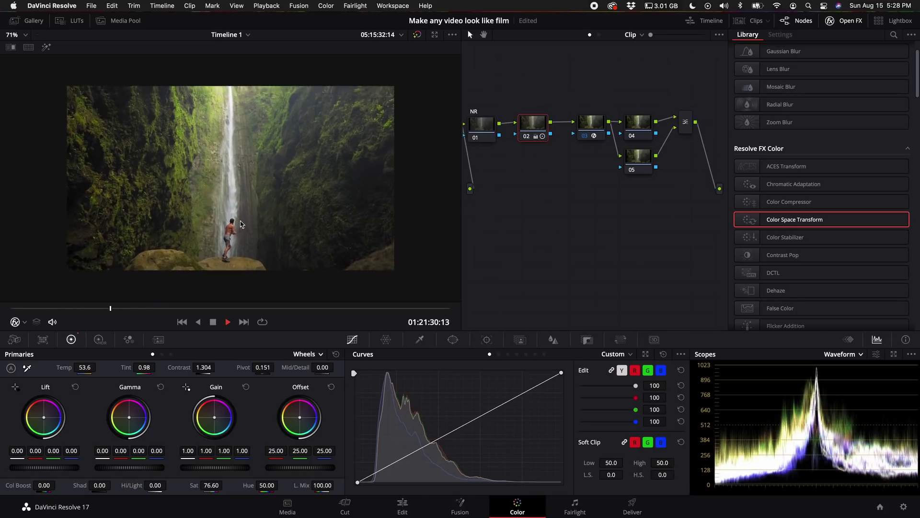
{"action": "key", "text": "space"}
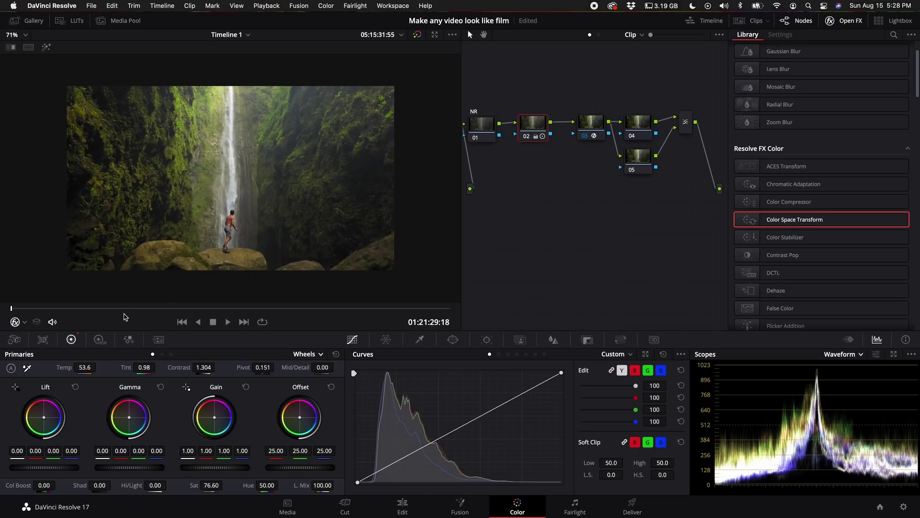
Apply the Film Looks LUT Rec709 Kodak 2383 D60 to node 04
{"action": "left_click", "coordinate": [628, 131]}
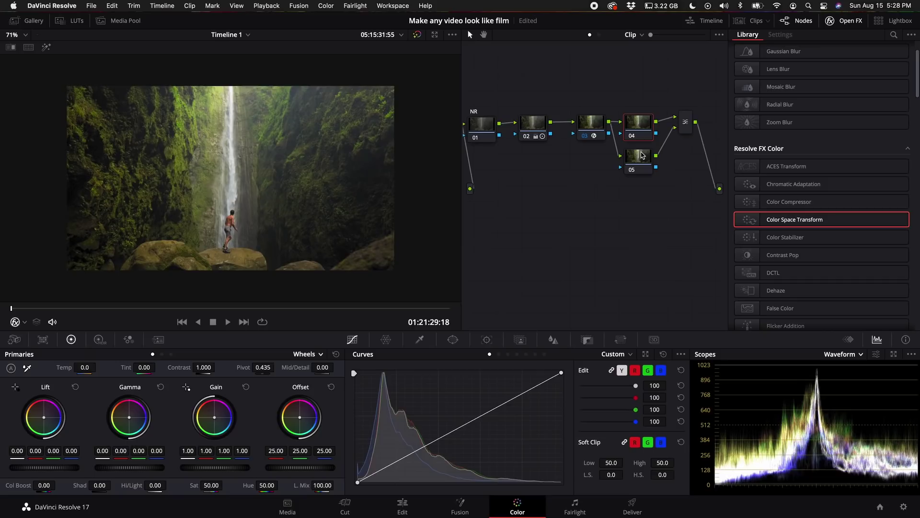
{"action": "right_click", "coordinate": [640, 126]}
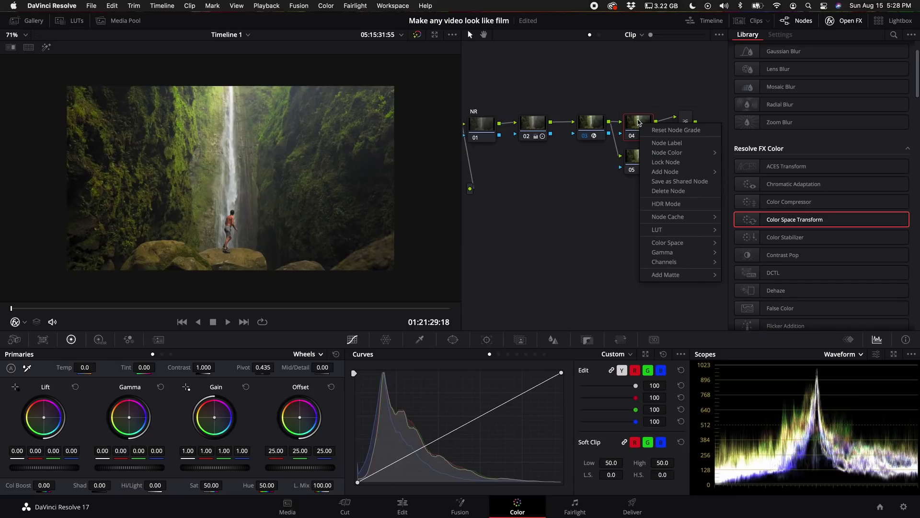
{"action": "mouse_move", "coordinate": [671, 230]}
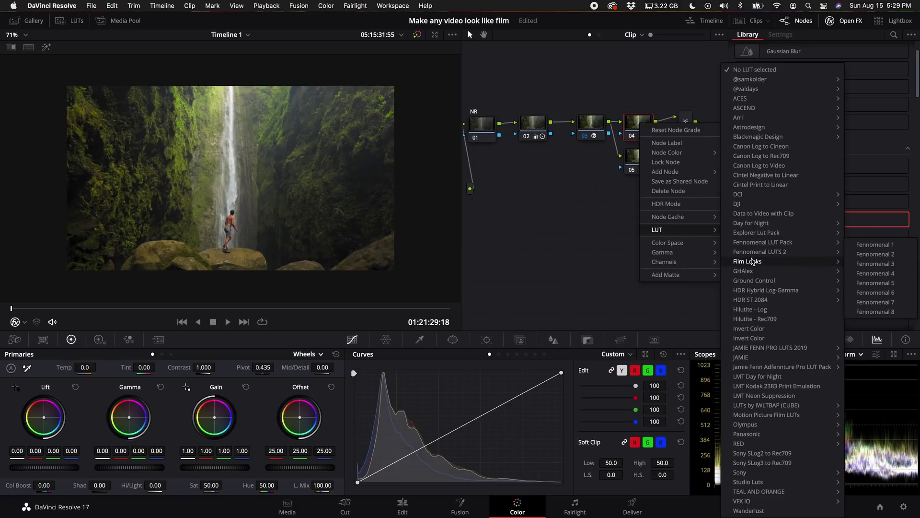
{"action": "mouse_move", "coordinate": [753, 262]}
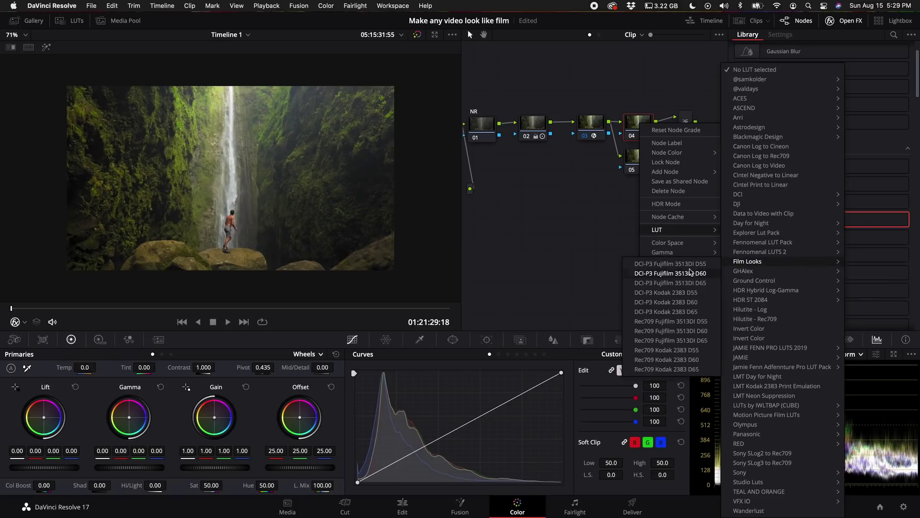
{"action": "left_click", "coordinate": [687, 361]}
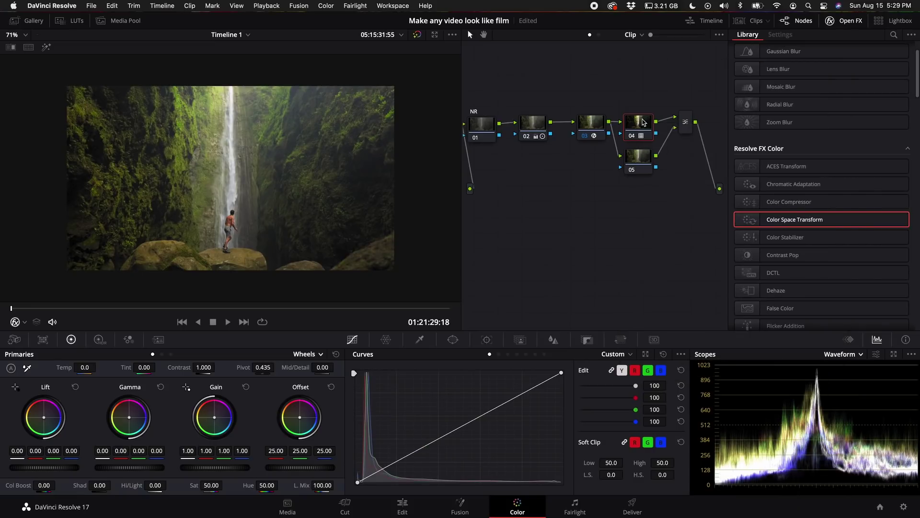
Open node 05's options menu, then dismiss it without applying anything
{"action": "left_click", "coordinate": [640, 158]}
{"action": "right_click", "coordinate": [639, 158]}
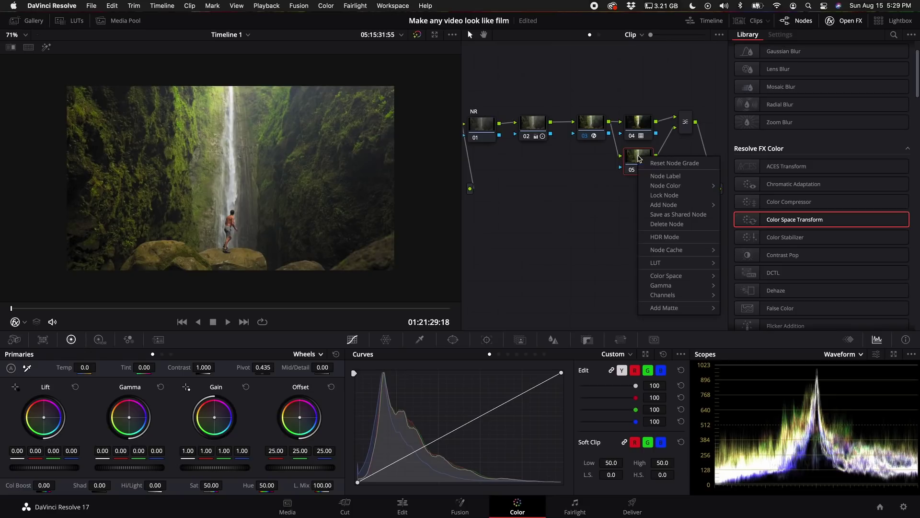
{"action": "mouse_move", "coordinate": [695, 262]}
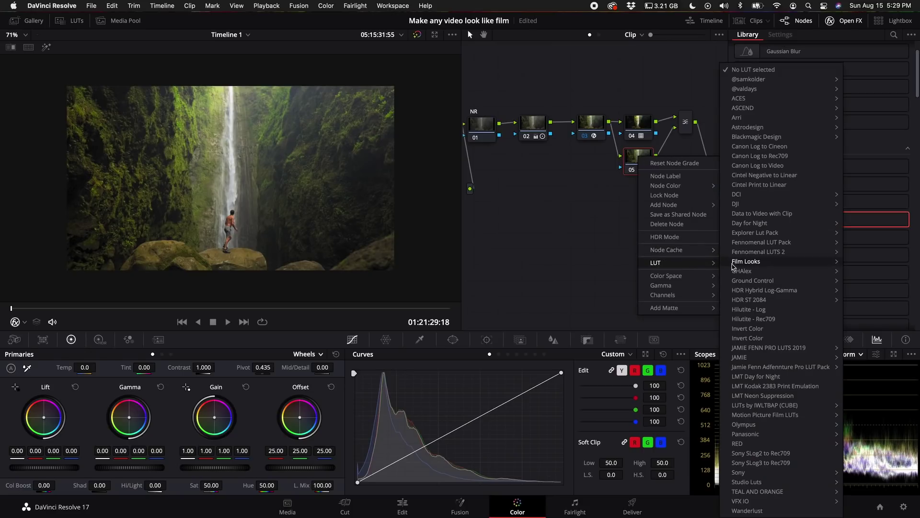
{"action": "left_click", "coordinate": [635, 152]}
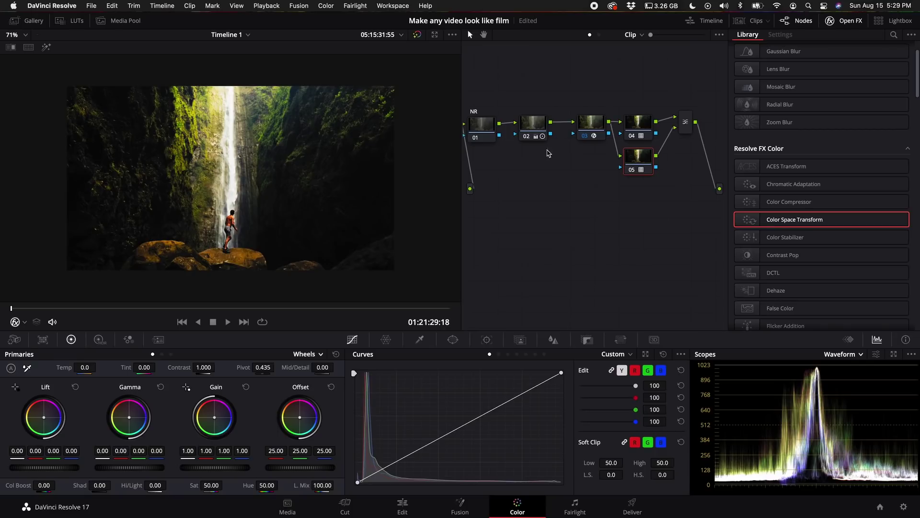
Set node 03's CST output gamma to Cineon Film Log
{"action": "left_click", "coordinate": [592, 128]}
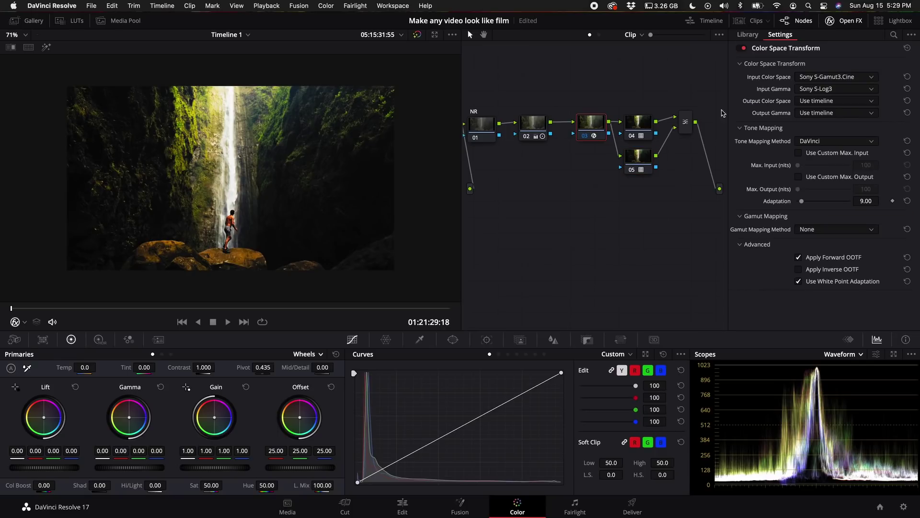
{"action": "left_click", "coordinate": [812, 113]}
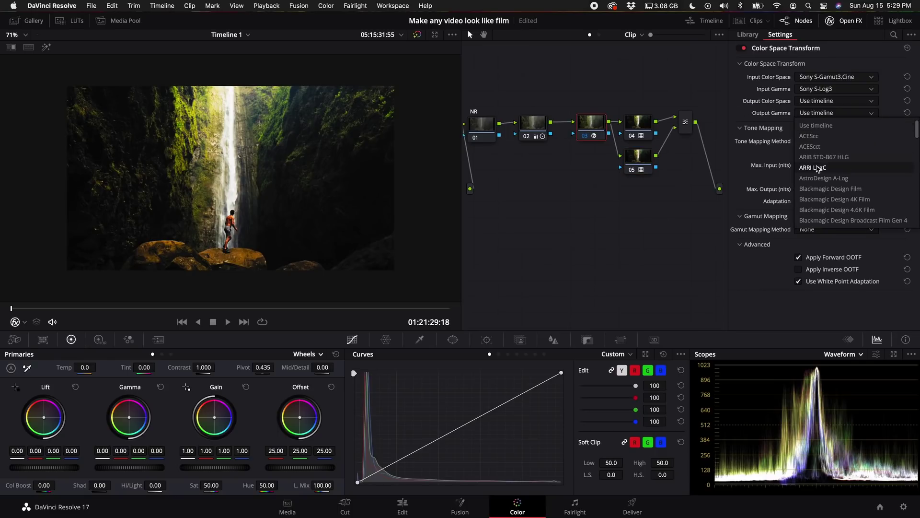
{"action": "scroll", "coordinate": [817, 168], "scroll_direction": "down", "scroll_amount": 5}
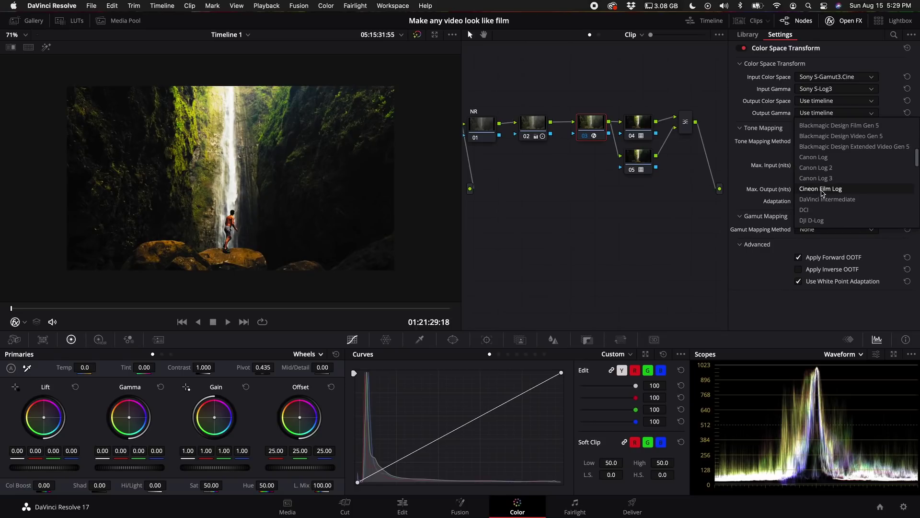
{"action": "left_click", "coordinate": [823, 189]}
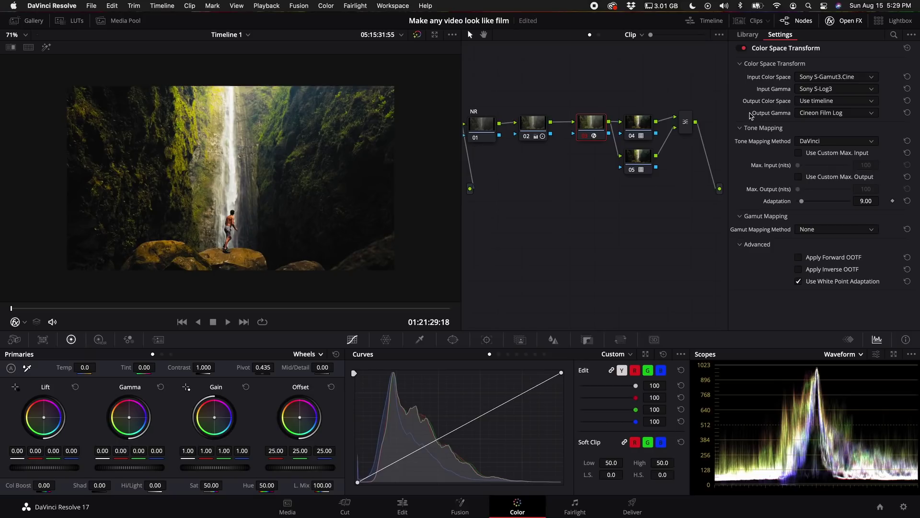
Select parallel node 05 and close the OpenFX panel
{"action": "left_click", "coordinate": [637, 128]}
{"action": "key", "text": "ctrl+d"}
{"action": "left_click", "coordinate": [637, 158]}
{"action": "key", "text": "ctrl+d"}
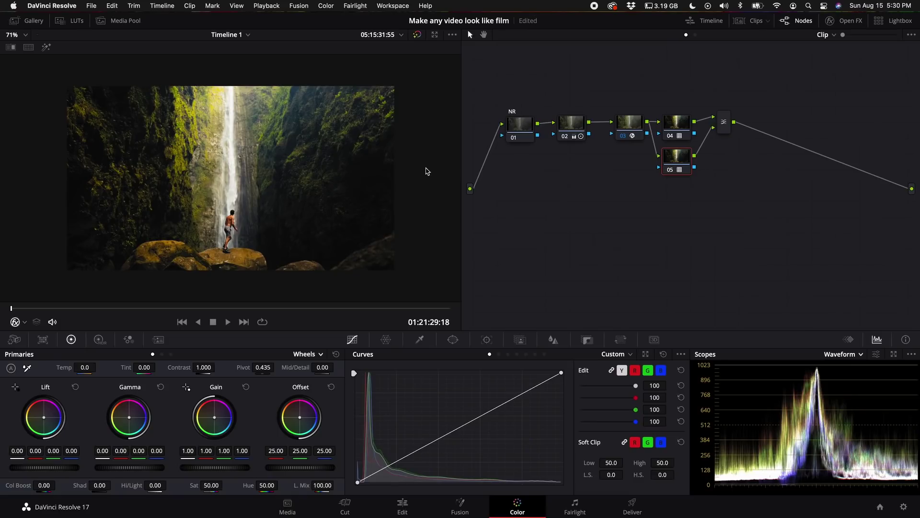
Set the Layer Mixer's composite mode to Color, then nudge node 04 slightly higher
{"action": "left_click_drag", "start_coordinate": [725, 121], "coordinate": [723, 129]}
{"action": "right_click", "coordinate": [723, 129]}
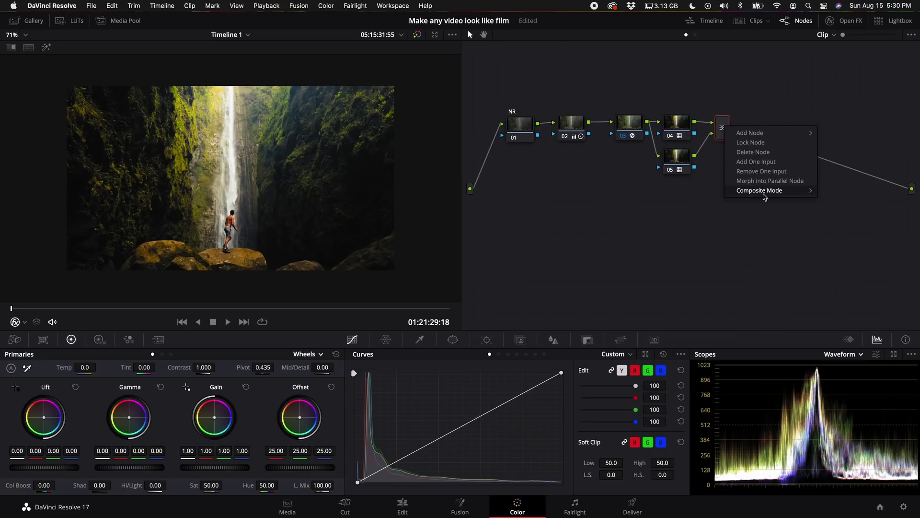
{"action": "mouse_move", "coordinate": [765, 196]}
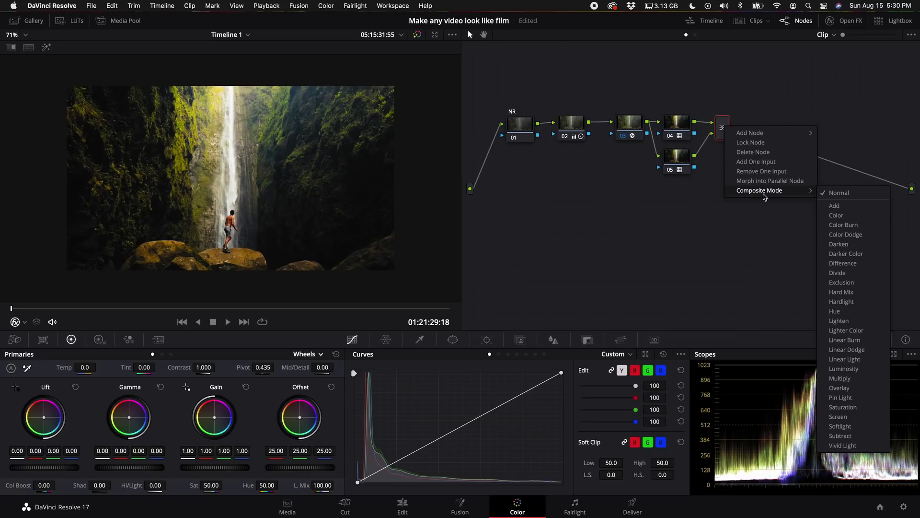
{"action": "left_click", "coordinate": [841, 214]}
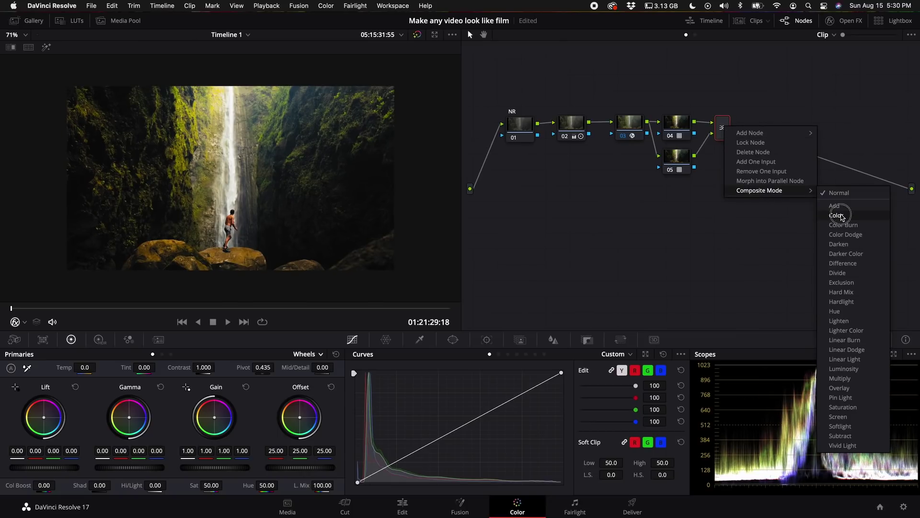
{"action": "left_click", "coordinate": [681, 124]}
{"action": "left_click_drag", "start_coordinate": [681, 125], "coordinate": [680, 122]}
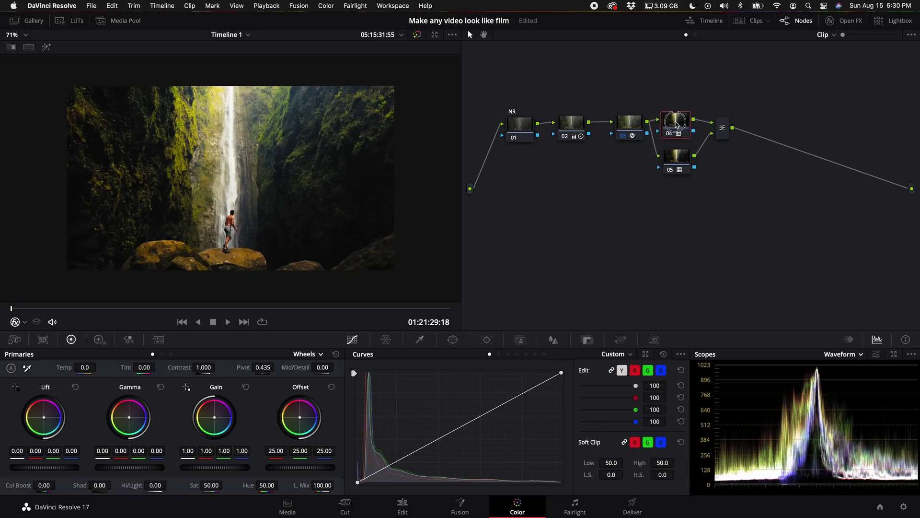
Lower node 04's Key Output Gain to 0.821, check nodes 01 and 02, then move to the poolside clip
{"action": "left_click", "coordinate": [586, 340]}
{"action": "left_click_drag", "start_coordinate": [586, 432], "coordinate": [499, 441]}
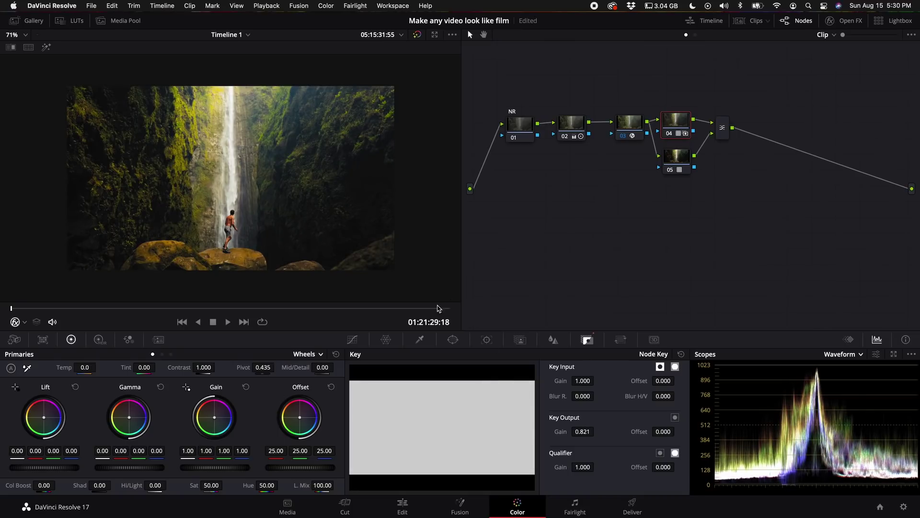
{"action": "left_click", "coordinate": [522, 129]}
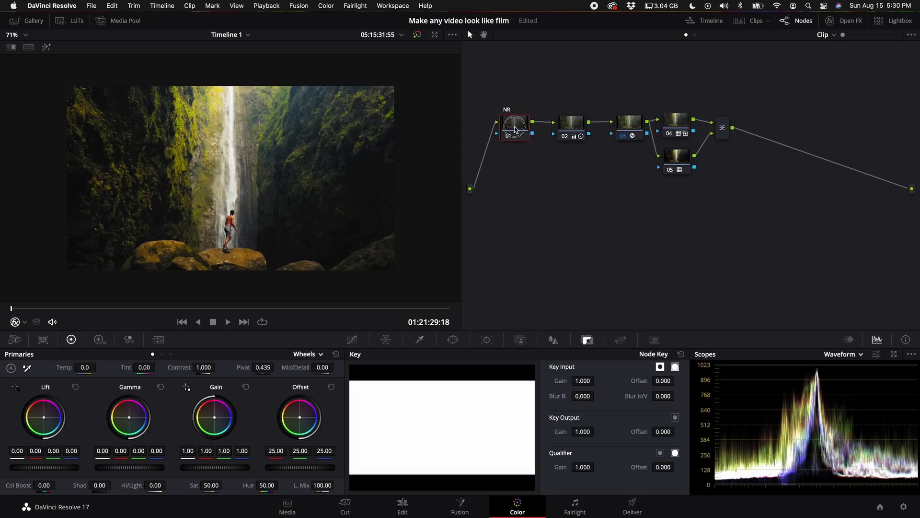
{"action": "left_click_drag", "start_coordinate": [566, 132], "coordinate": [521, 133]}
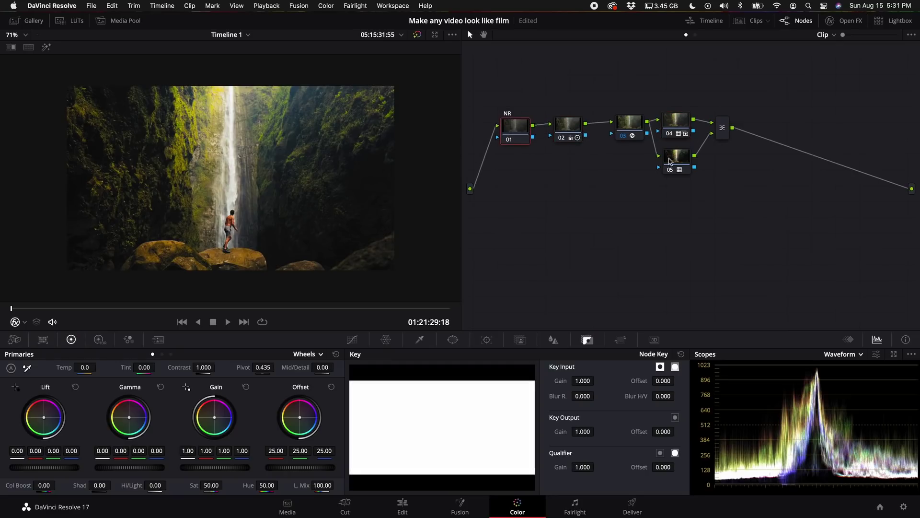
{"action": "key", "text": "Down"}
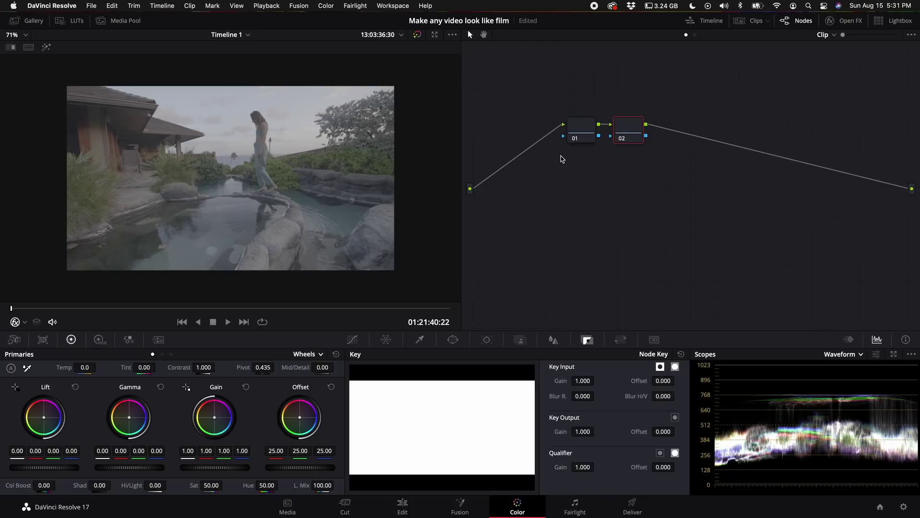
Apply Color Space Transform from OpenFX to the poolside clip's node 02
{"action": "left_click", "coordinate": [635, 130]}
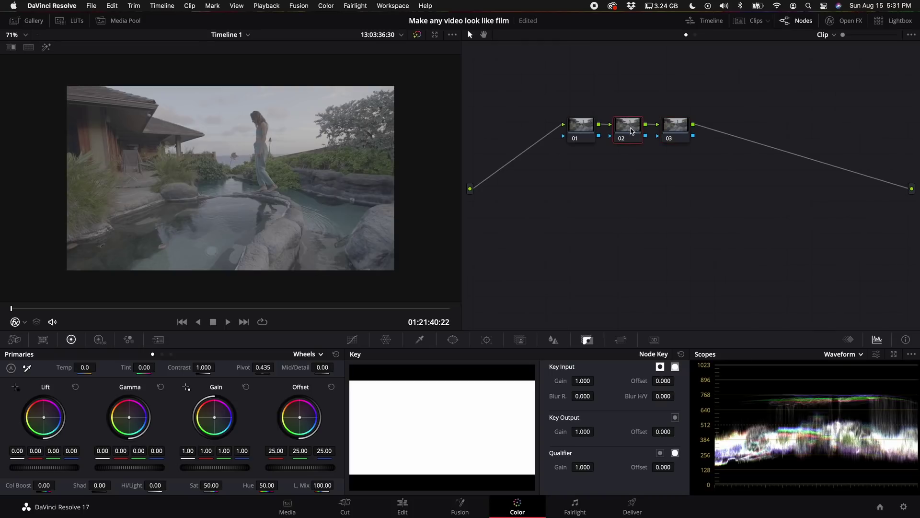
{"action": "left_click", "coordinate": [846, 21]}
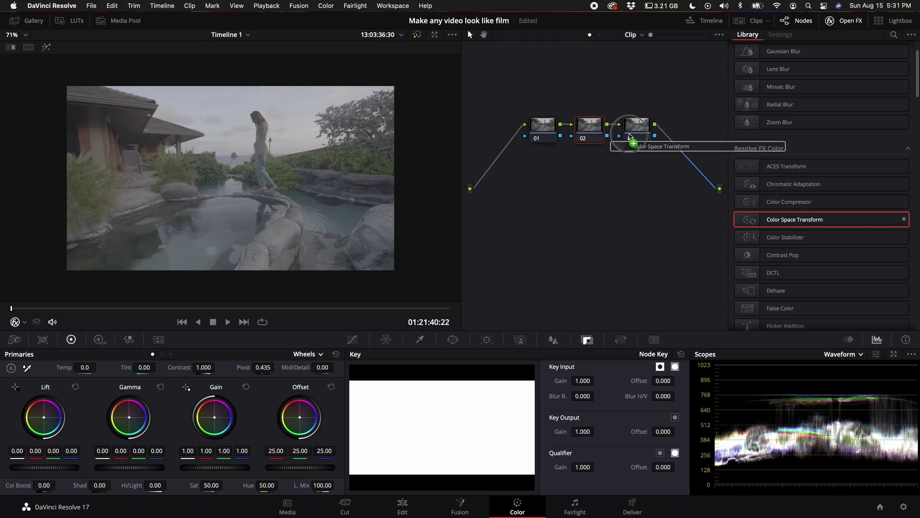
{"action": "left_click_drag", "start_coordinate": [629, 136], "coordinate": [598, 128]}
Set the CST input to Panasonic V-Gamut color space and Panasonic V-Log gamma
{"action": "left_click", "coordinate": [818, 77]}
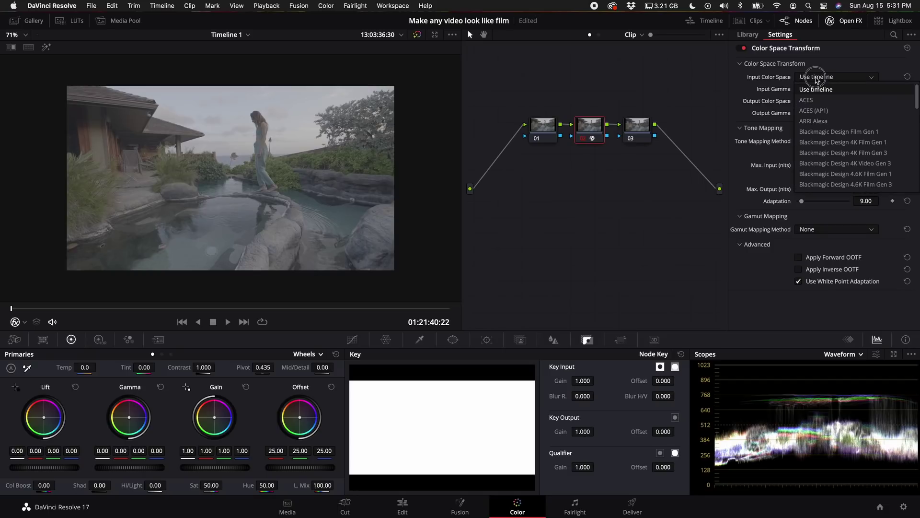
{"action": "key", "text": "p"}
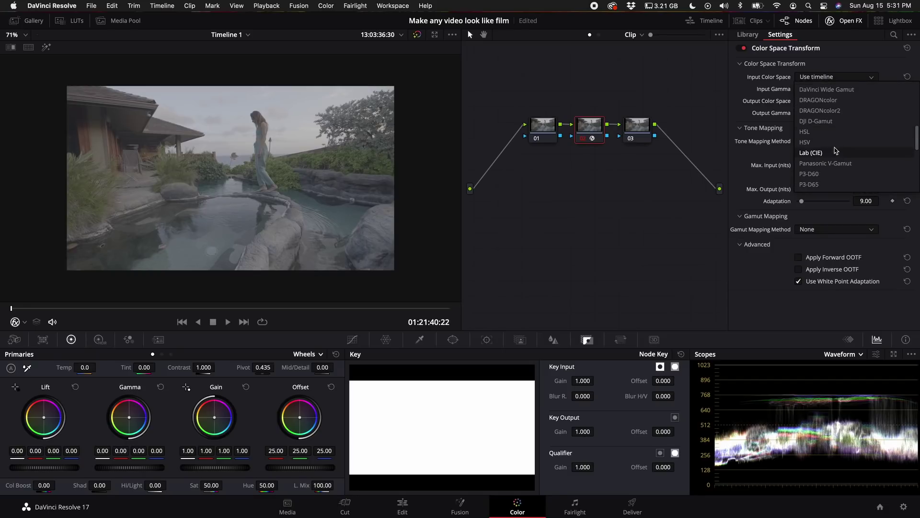
{"action": "left_click", "coordinate": [832, 163]}
{"action": "left_click", "coordinate": [838, 91]}
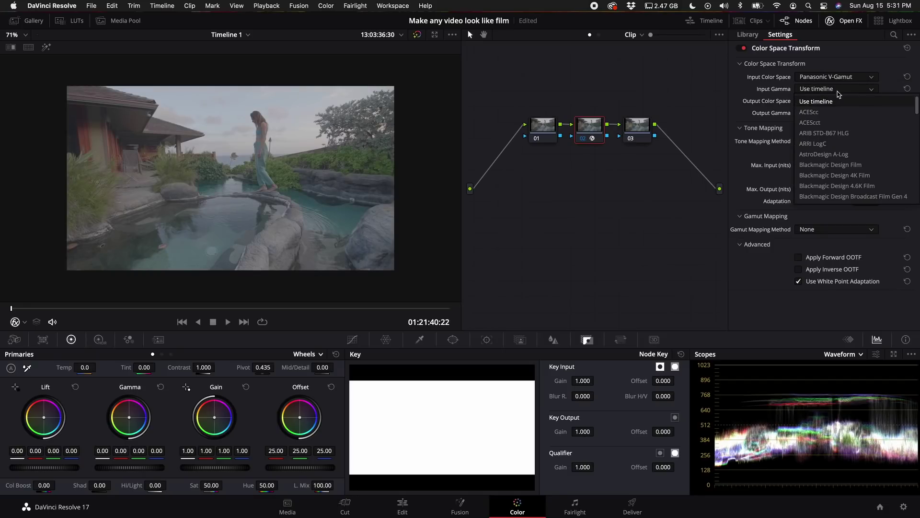
{"action": "key", "text": "p"}
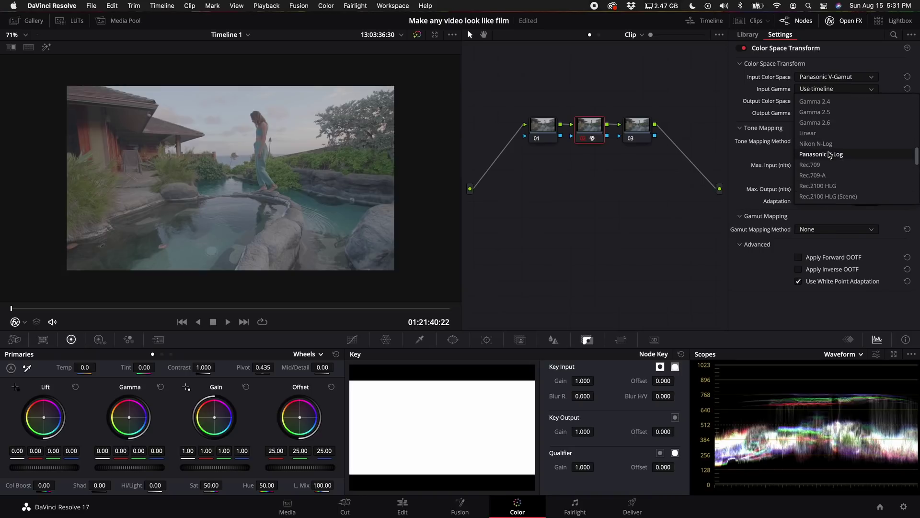
{"action": "left_click", "coordinate": [821, 154]}
{"action": "left_click_drag", "start_coordinate": [543, 127], "coordinate": [530, 127]}
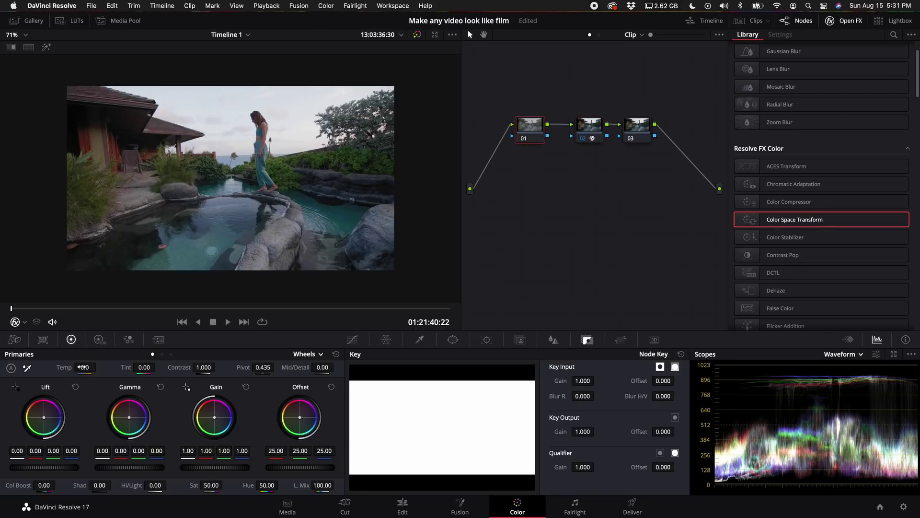
Warm node 01 to Temp 160, raise contrast to about 1.22 and saturation to 68.80
{"action": "left_click_drag", "start_coordinate": [83, 367], "coordinate": [87, 367]}
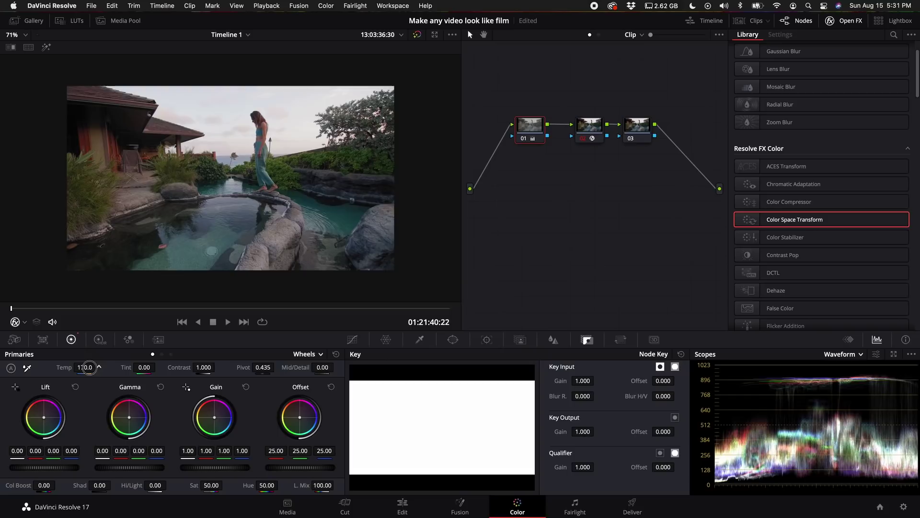
{"action": "left_click_drag", "start_coordinate": [211, 485], "coordinate": [220, 485]}
{"action": "left_click_drag", "start_coordinate": [204, 367], "coordinate": [245, 371]}
Lift the curve's black point and pull the white point down slightly, then select node 02
{"action": "left_click", "coordinate": [353, 340]}
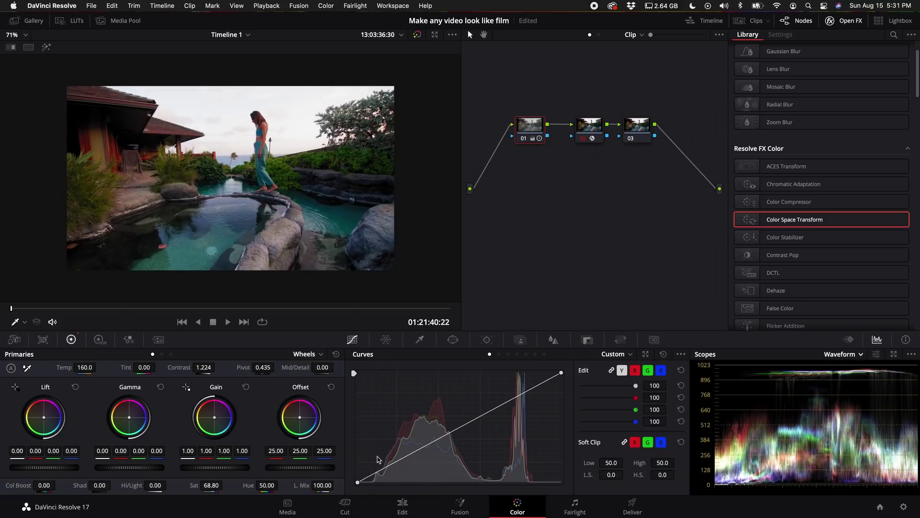
{"action": "left_click_drag", "start_coordinate": [358, 483], "coordinate": [357, 475]}
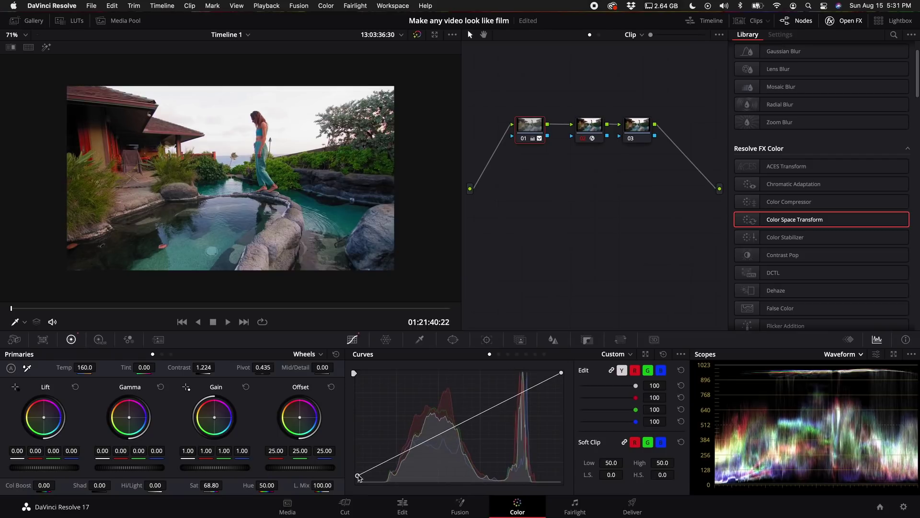
{"action": "left_click_drag", "start_coordinate": [559, 373], "coordinate": [561, 375]}
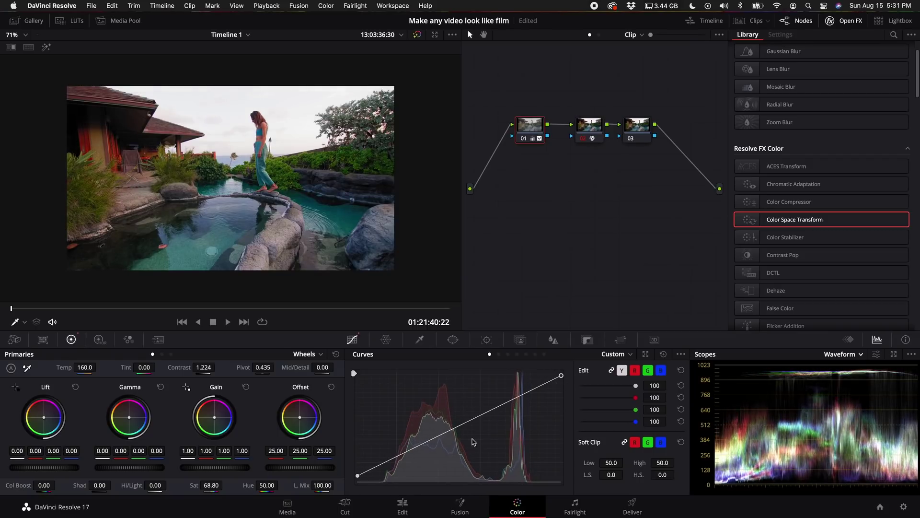
{"action": "left_click", "coordinate": [589, 128]}
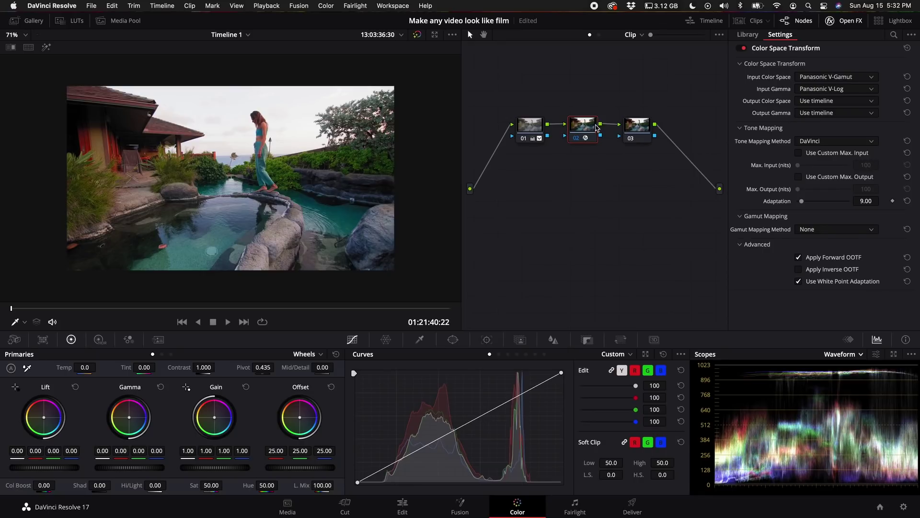
Apply Color Space Transform to node 03 with Output Gamma set to Cineon Film Log
{"action": "left_click", "coordinate": [642, 128]}
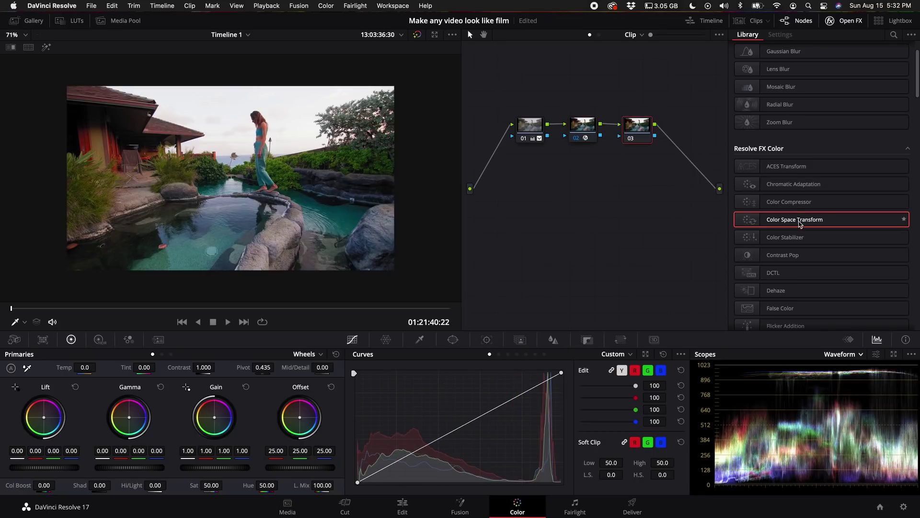
{"action": "left_click_drag", "start_coordinate": [798, 221], "coordinate": [637, 131]}
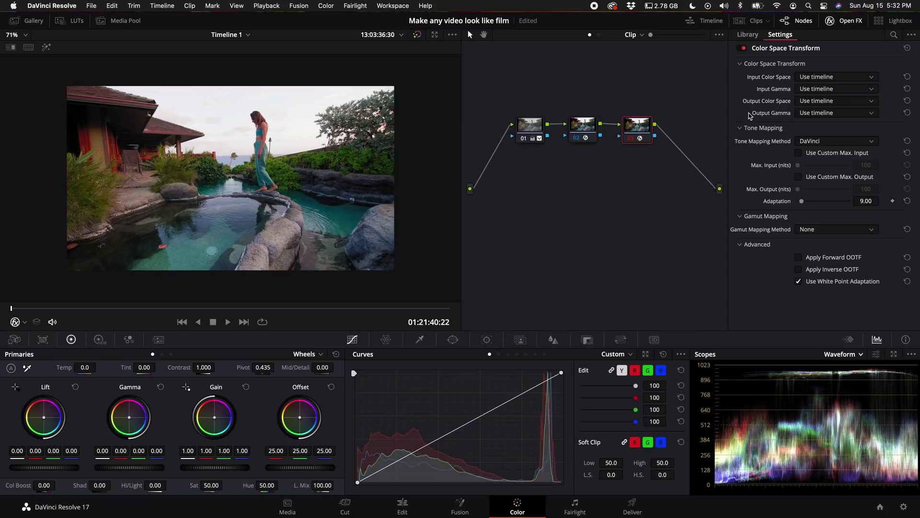
{"action": "left_click", "coordinate": [818, 114]}
{"action": "scroll", "coordinate": [820, 159], "scroll_direction": "down", "scroll_amount": 3}
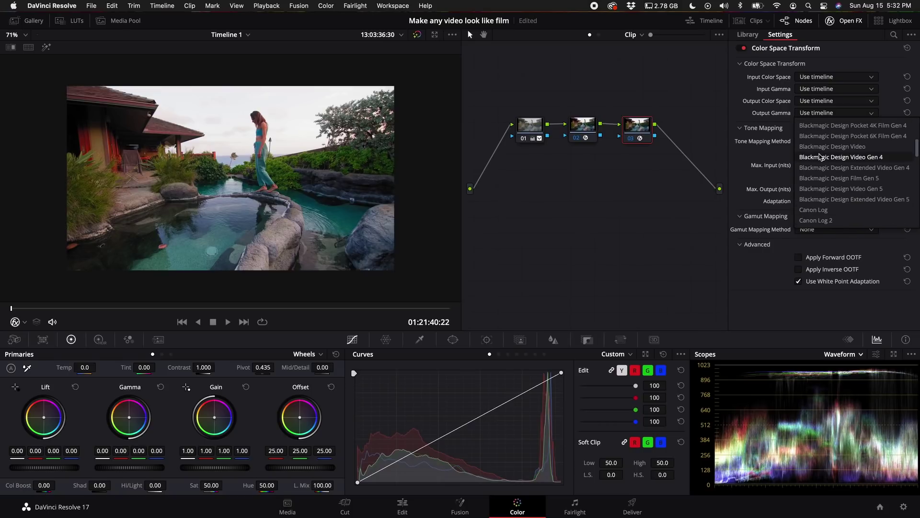
{"action": "left_click", "coordinate": [809, 201]}
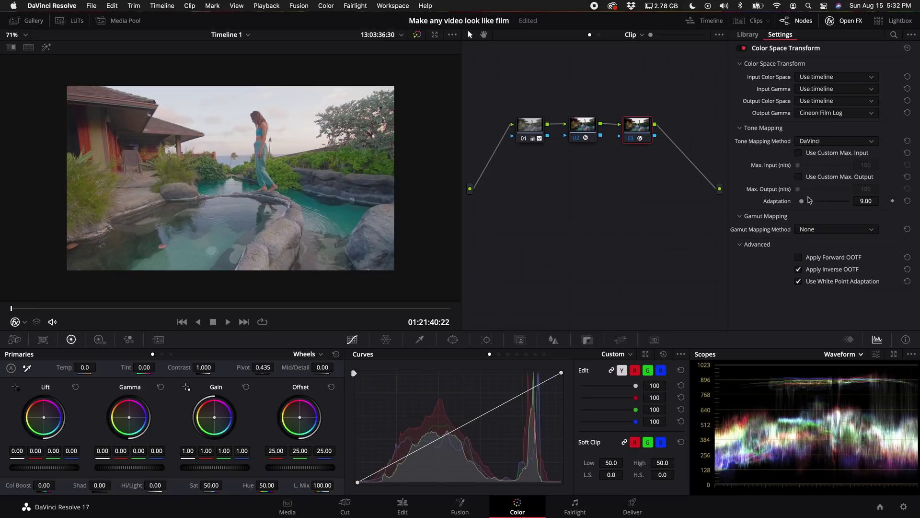
Add serial node 04 and apply the Kodak 2383 film LUT to it
{"action": "key", "text": "alt+s"}
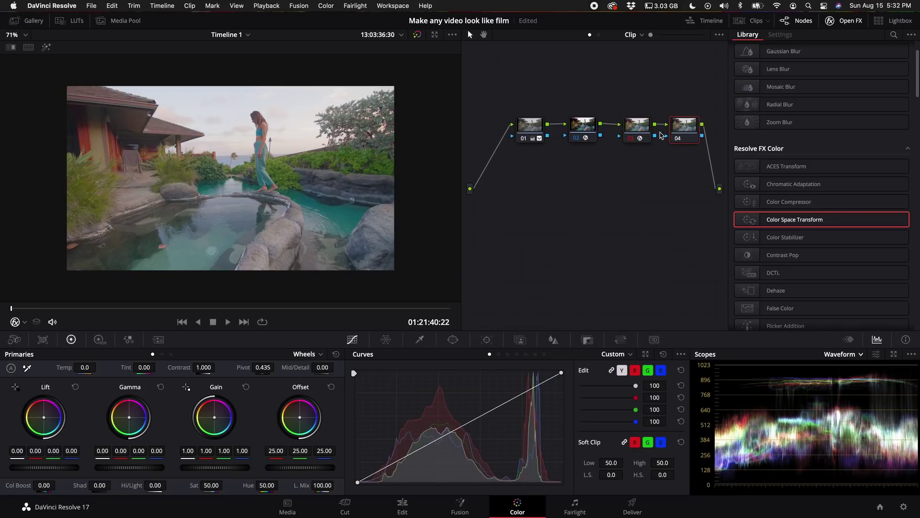
{"action": "right_click", "coordinate": [687, 128]}
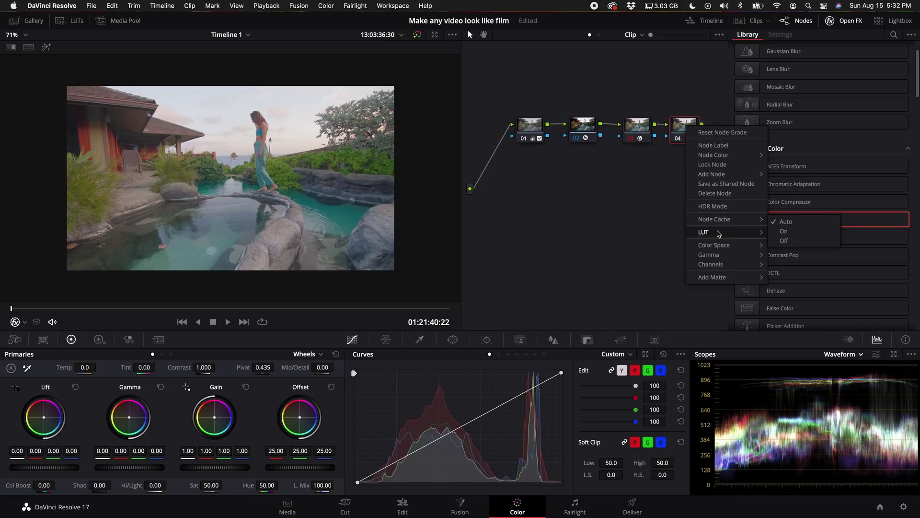
{"action": "mouse_move", "coordinate": [764, 234]}
{"action": "mouse_move", "coordinate": [794, 261]}
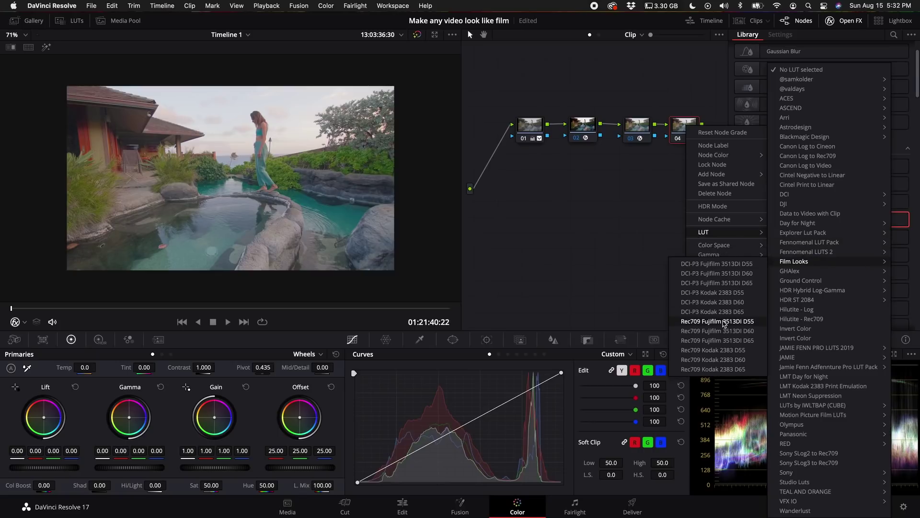
{"action": "left_click", "coordinate": [719, 369]}
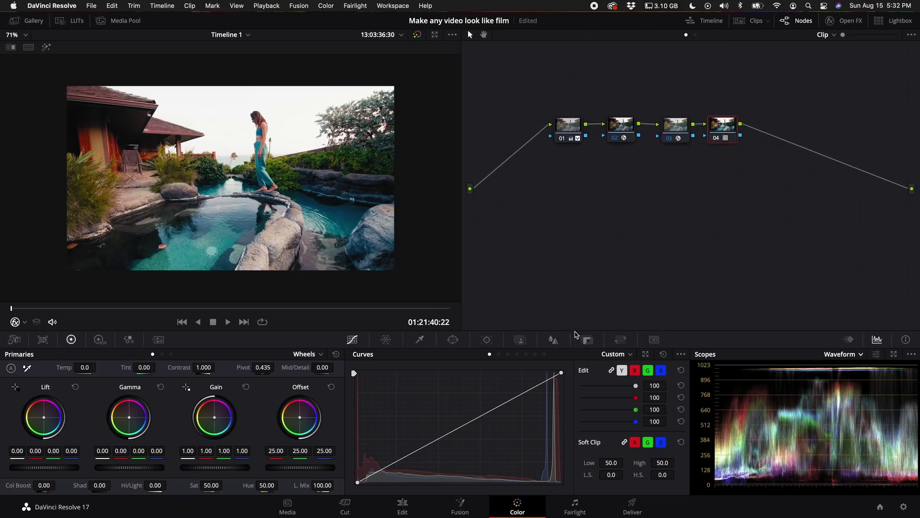
Tone down node 04's LUT, compound nodes 03 and 04, and lower key output gain to about 0.41
{"action": "left_click", "coordinate": [588, 339]}
{"action": "left_click_drag", "start_coordinate": [586, 431], "coordinate": [798, 2]}
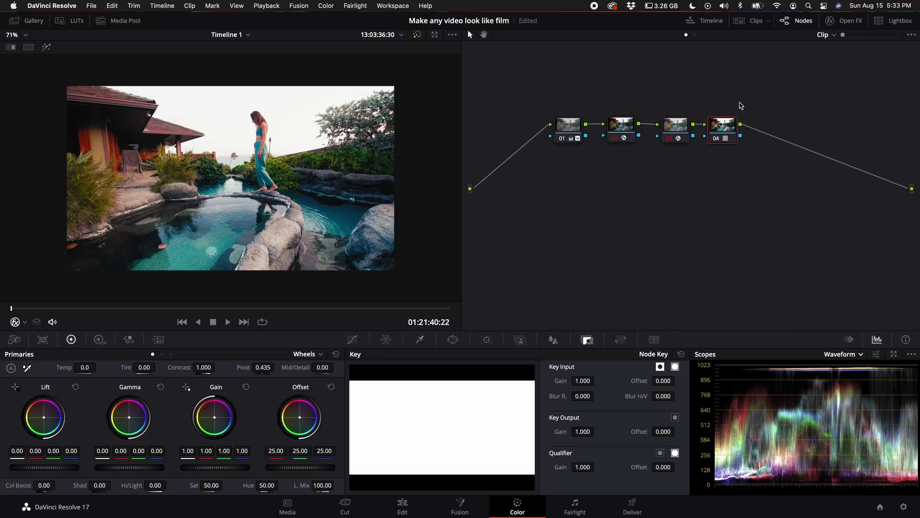
{"action": "left_click", "coordinate": [678, 130]}
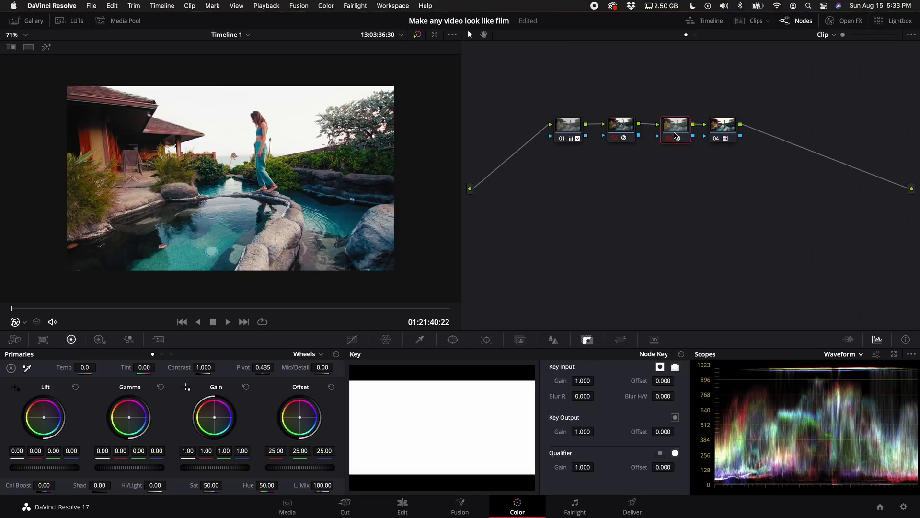
{"action": "left_click", "coordinate": [721, 132]}
{"action": "right_click", "coordinate": [674, 130]}
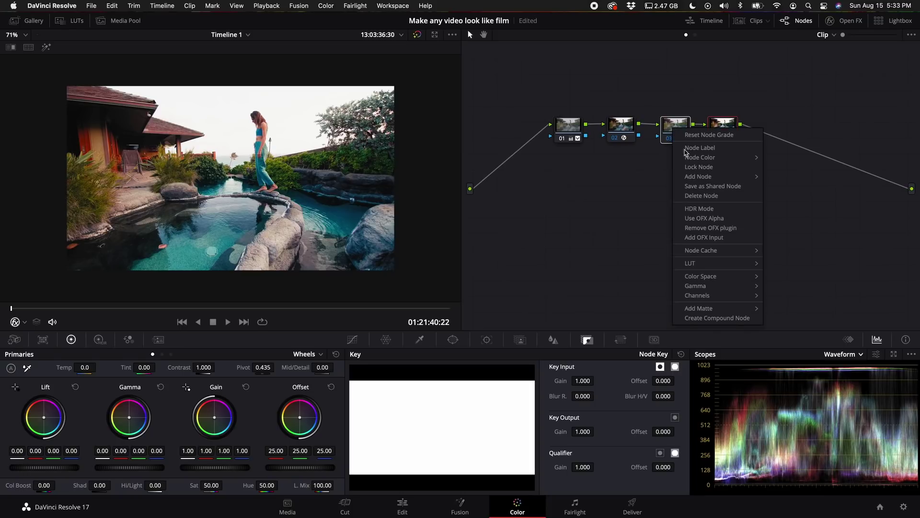
{"action": "left_click", "coordinate": [717, 319]}
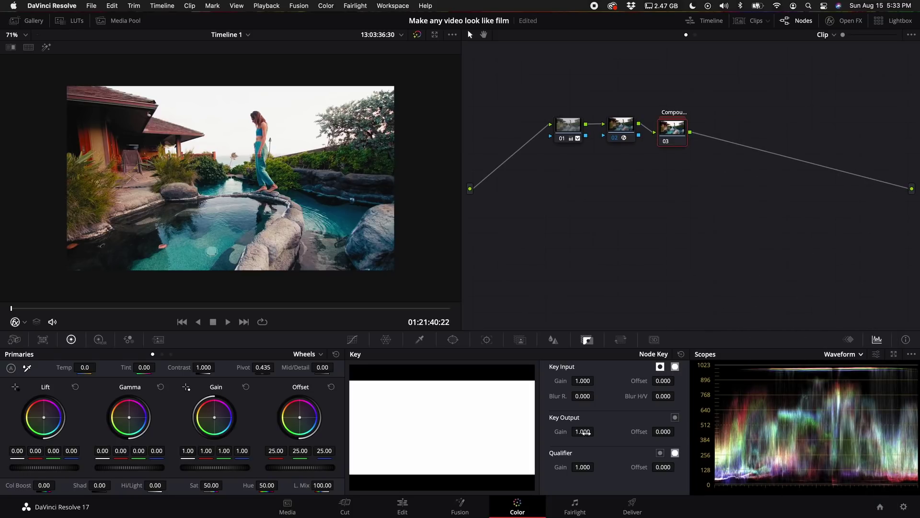
{"action": "left_click_drag", "start_coordinate": [577, 433], "coordinate": [891, 261]}
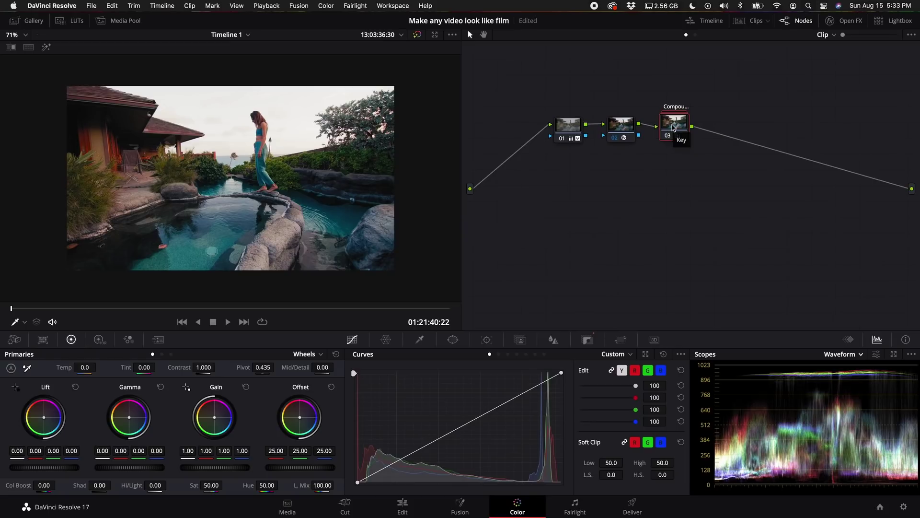
Add a new serial node 04 after compound node 03
{"action": "left_click_drag", "start_coordinate": [673, 127], "coordinate": [674, 132]}
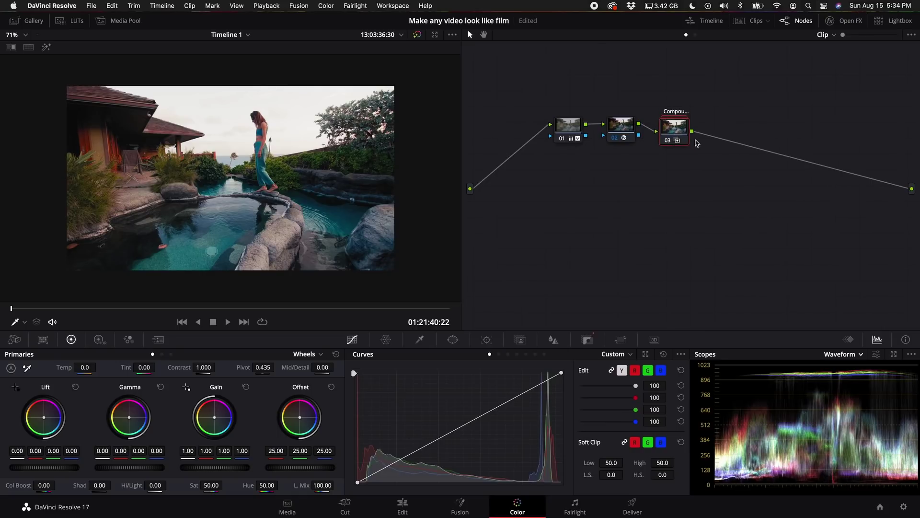
{"action": "key", "text": "alt+s"}
{"action": "left_click_drag", "start_coordinate": [676, 130], "coordinate": [725, 135]}
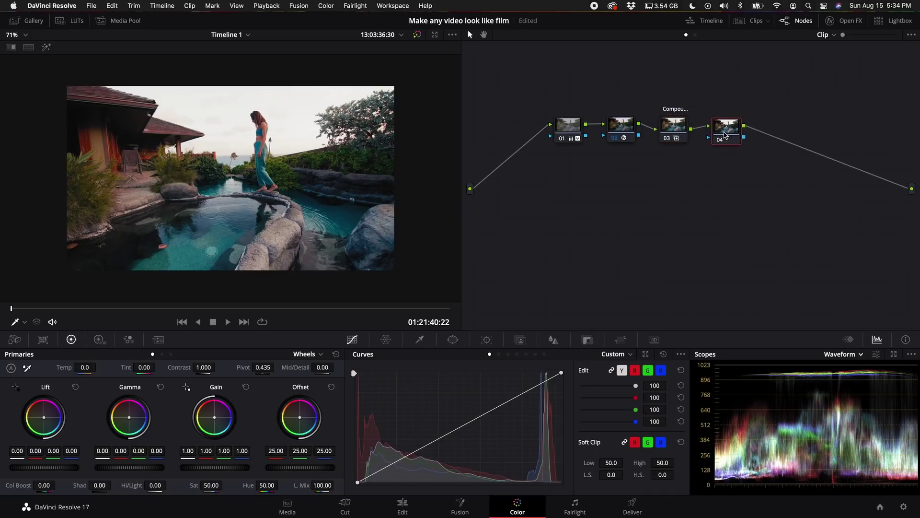
Switch node 04's blur mode to Sharpen with radius 0.47, then add serial node 05
{"action": "left_click", "coordinate": [554, 339]}
{"action": "left_click", "coordinate": [652, 354]}
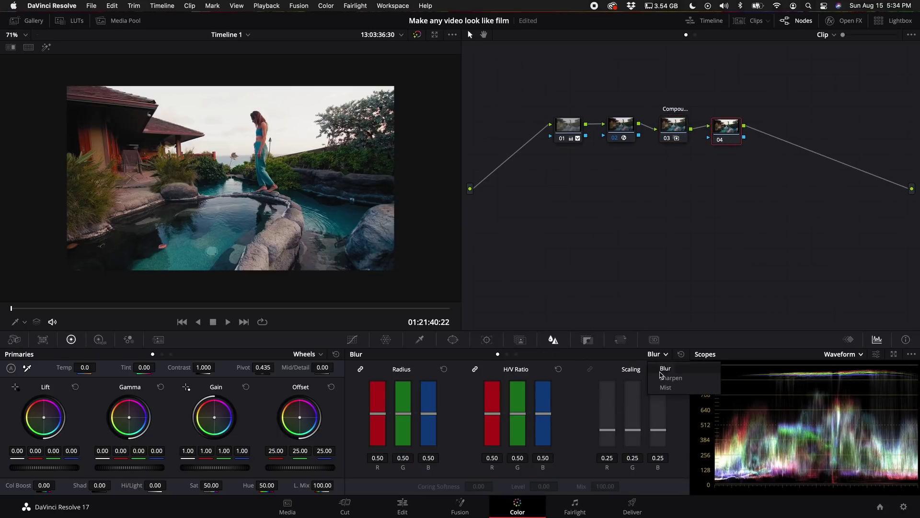
{"action": "left_click", "coordinate": [666, 376]}
{"action": "left_click_drag", "start_coordinate": [433, 414], "coordinate": [431, 417]}
{"action": "scroll", "coordinate": [234, 197], "scroll_direction": "up", "scroll_amount": 3}
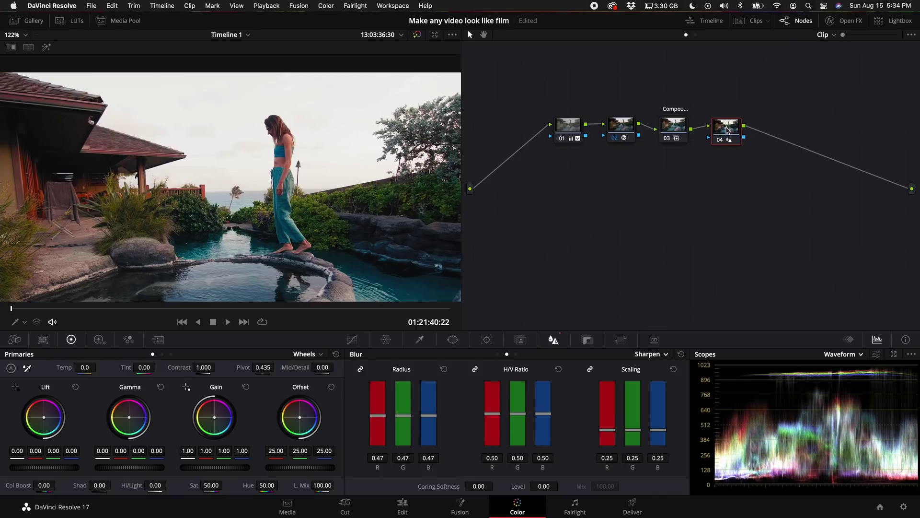
{"action": "key", "text": "alt+s"}
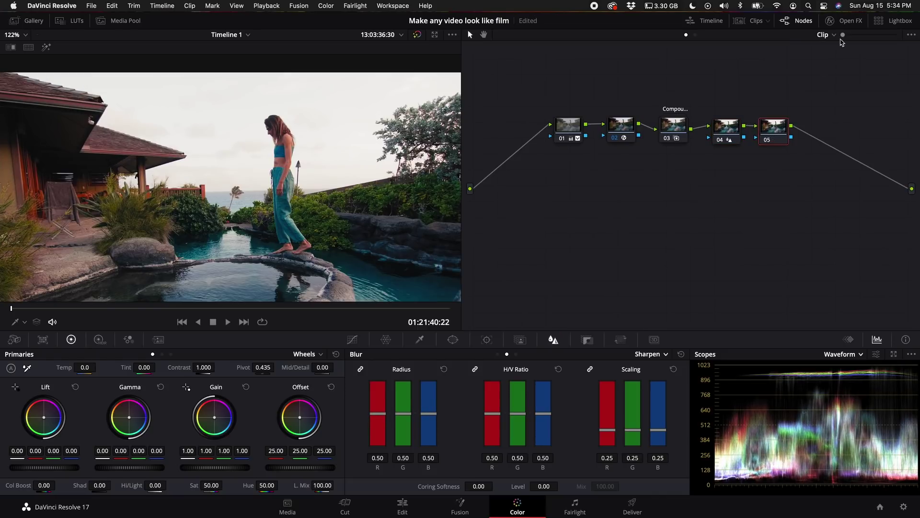
Apply the Glow effect to node 05, drop Shine Threshold, and set Composite Type to Softlight
{"action": "left_click", "coordinate": [847, 21]}
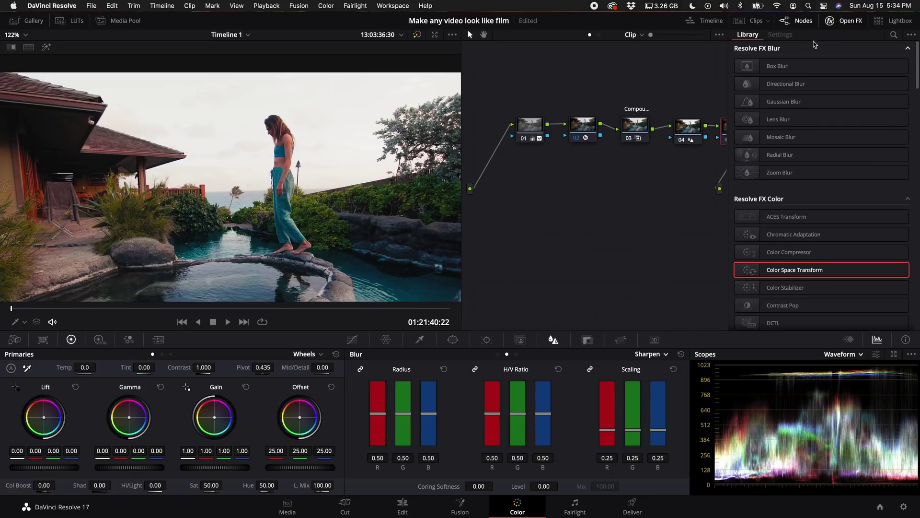
{"action": "left_click", "coordinate": [894, 34]}
{"action": "type", "text": "glow"}
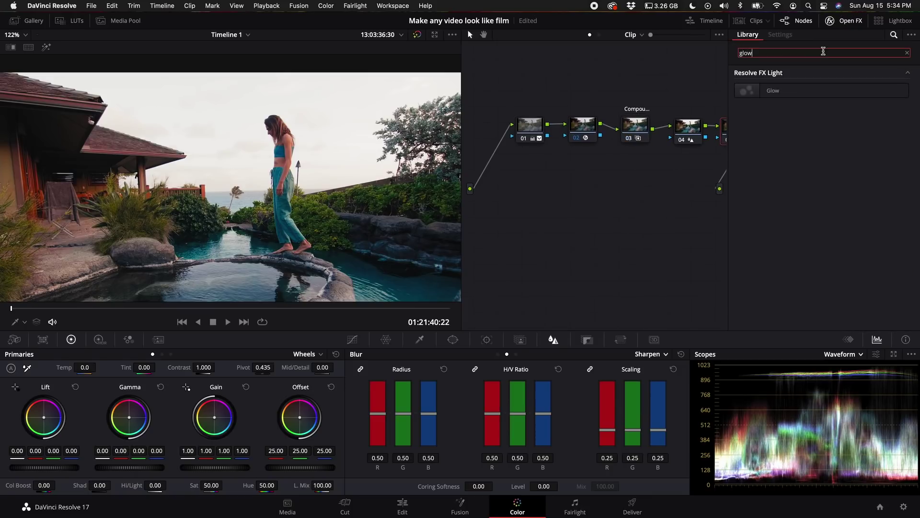
{"action": "left_click_drag", "start_coordinate": [773, 91], "coordinate": [701, 144]}
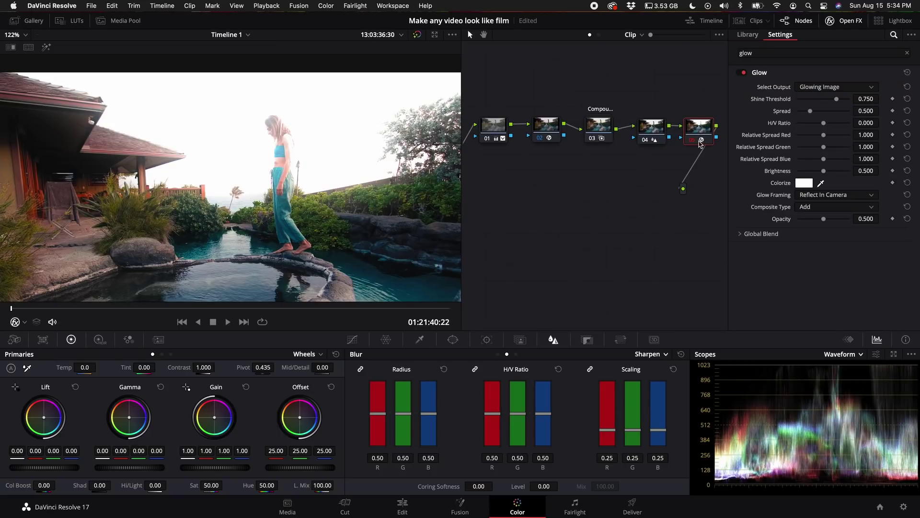
{"action": "scroll", "coordinate": [261, 214], "scroll_direction": "down", "scroll_amount": 5}
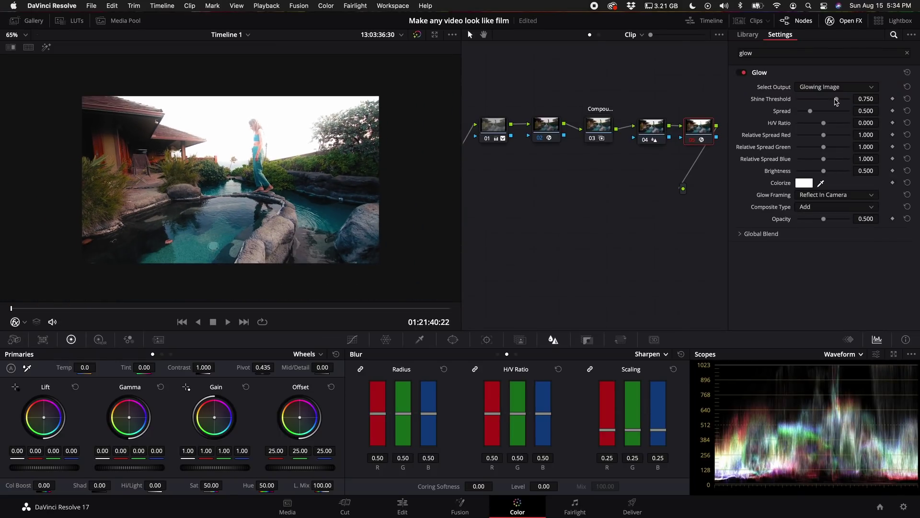
{"action": "left_click_drag", "start_coordinate": [836, 100], "coordinate": [762, 101]}
{"action": "left_click", "coordinate": [810, 207]}
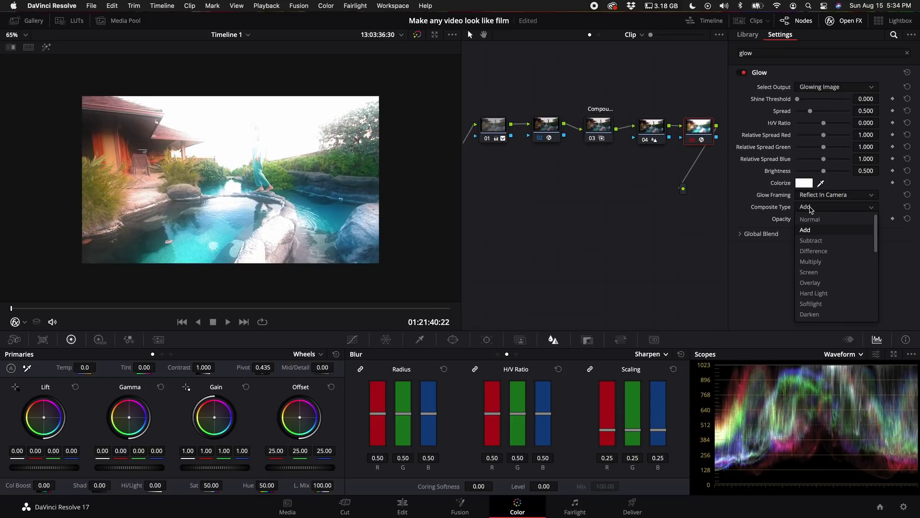
{"action": "left_click", "coordinate": [813, 305]}
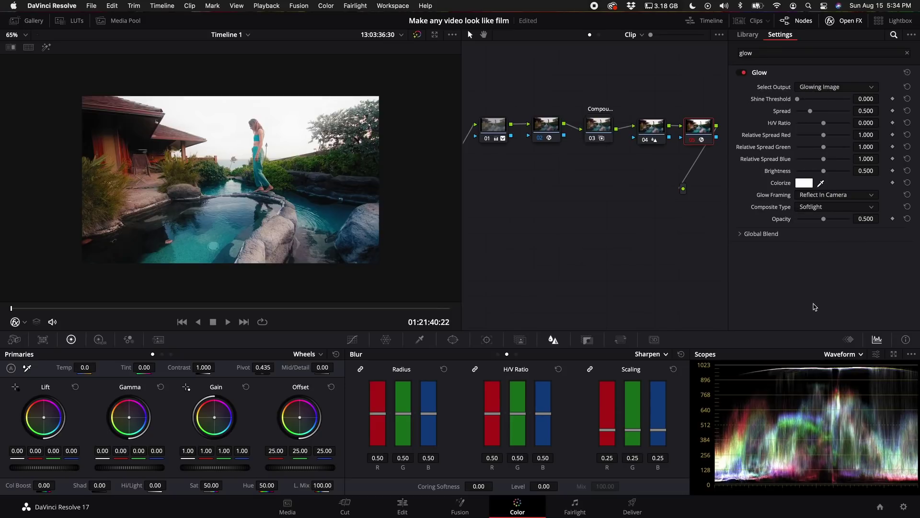
Compare the glow on and off, set shine threshold 0.440 and spread 0.257, and add a serial node
{"action": "left_click", "coordinate": [701, 137]}
{"action": "key", "text": "ctrl+d"}
{"action": "key", "text": "ctrl+d"}
{"action": "key", "text": "ctrl+d"}
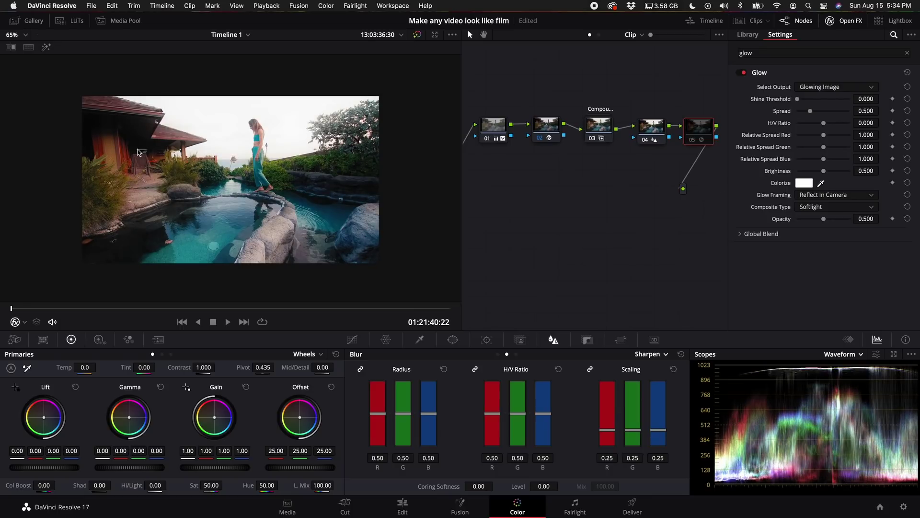
{"action": "key", "text": "ctrl+d"}
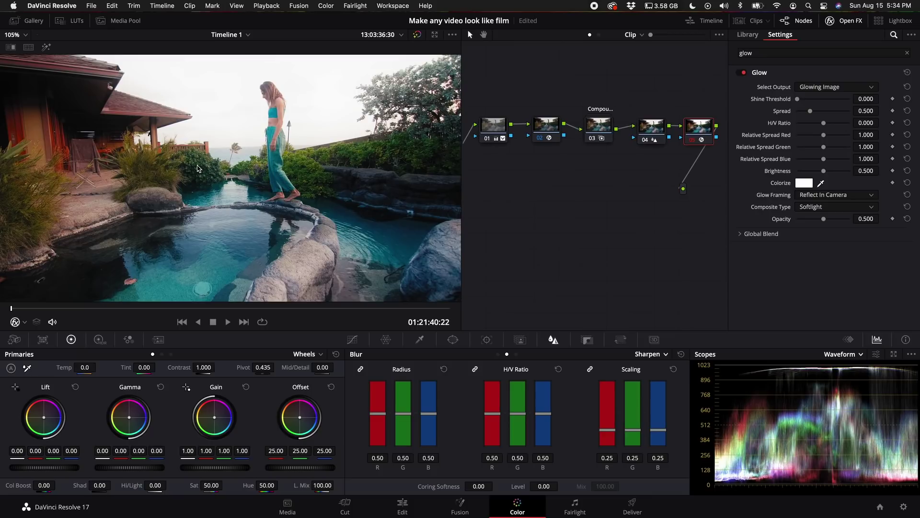
{"action": "mouse_move", "coordinate": [810, 111]}
{"action": "left_mouse_down"}
{"action": "mouse_move", "coordinate": [820, 101]}
{"action": "mouse_move", "coordinate": [805, 113]}
{"action": "left_mouse_up"}
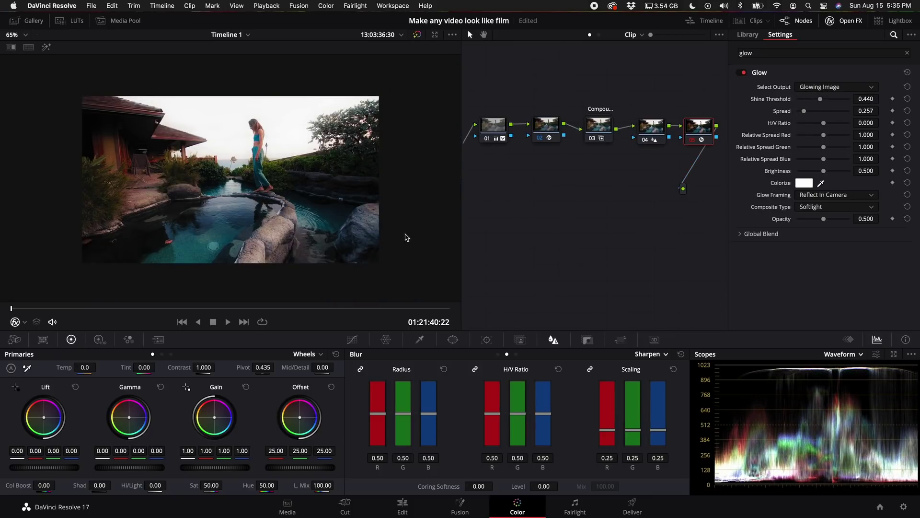
{"action": "key", "text": "alt+s"}
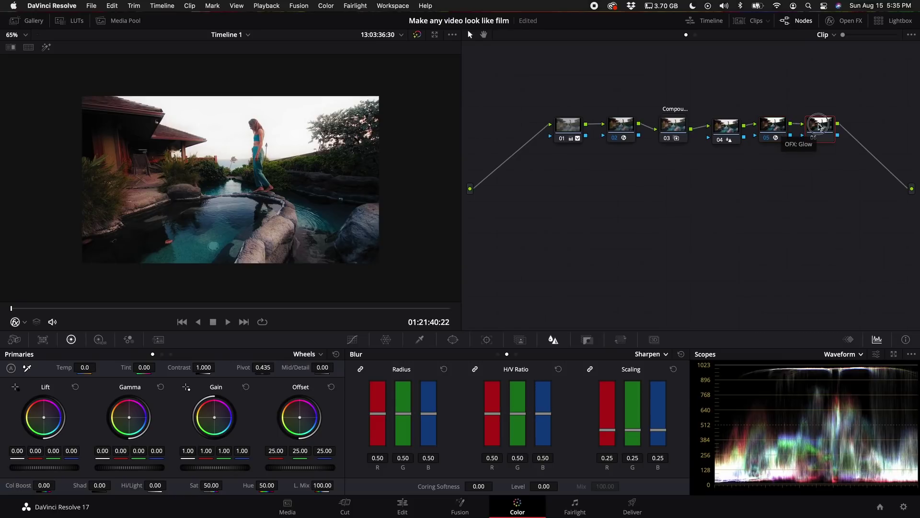
Search the effects library for 'grai' and apply Film Grain to node 06
{"action": "left_click", "coordinate": [846, 20]}
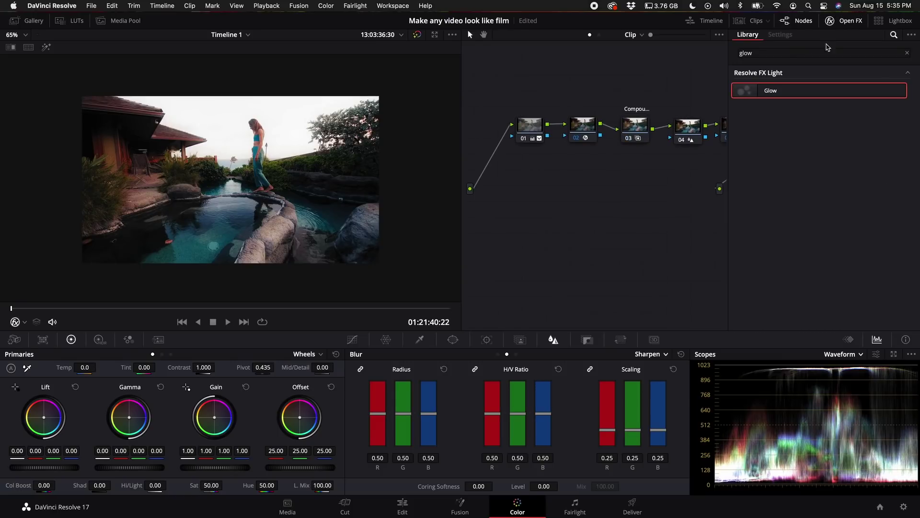
{"action": "left_click", "coordinate": [797, 54]}
{"action": "double_click", "coordinate": [796, 54]}
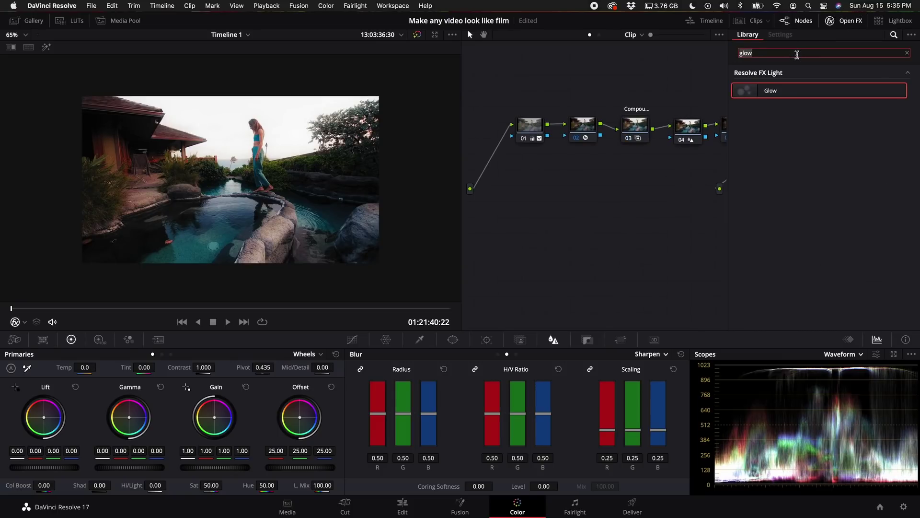
{"action": "type", "text": "grain"}
{"action": "key", "text": "alt+s"}
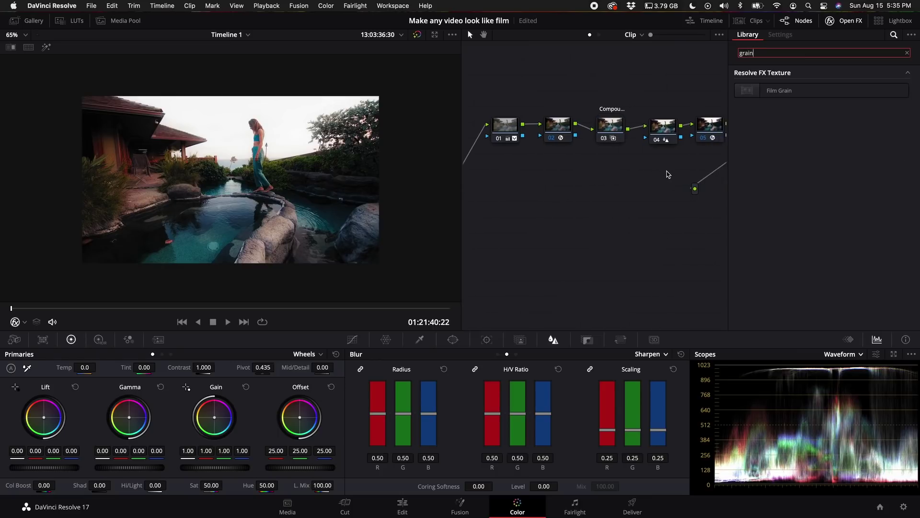
{"action": "left_click_drag", "start_coordinate": [773, 91], "coordinate": [727, 136]}
Choose the 35mm Film Grain preset and raise Grain Strength to 0.422
{"action": "left_click", "coordinate": [836, 87]}
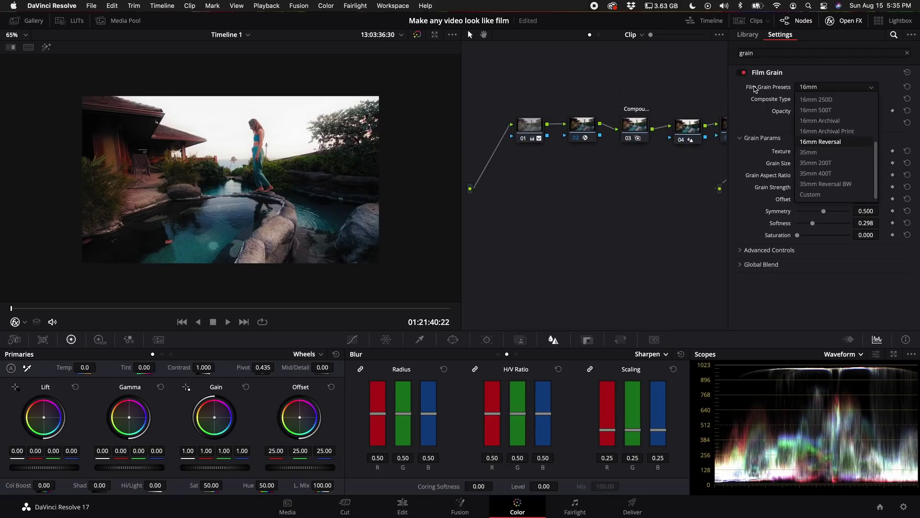
{"action": "left_click", "coordinate": [811, 87]}
{"action": "left_click", "coordinate": [811, 87]}
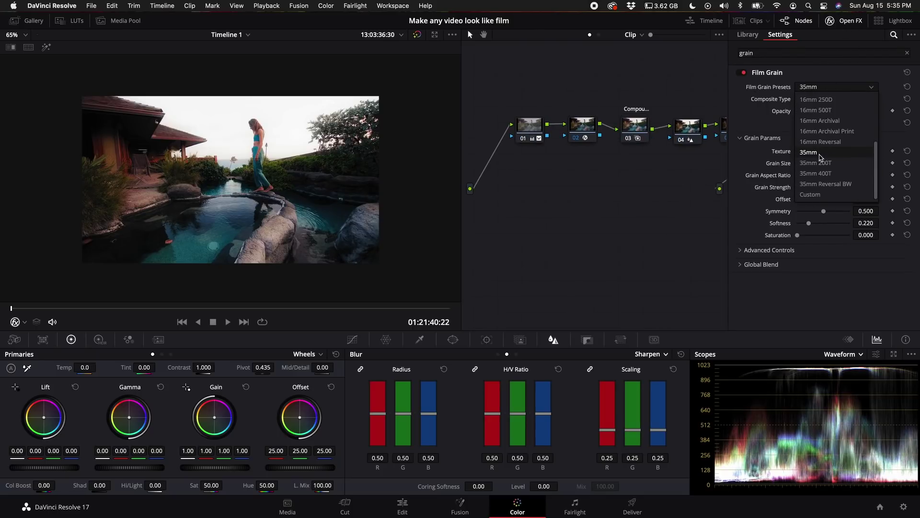
{"action": "left_click", "coordinate": [825, 157]}
{"action": "scroll", "coordinate": [191, 181], "scroll_direction": "up", "scroll_amount": 2}
{"action": "scroll", "coordinate": [191, 181], "scroll_direction": "up", "scroll_amount": 10}
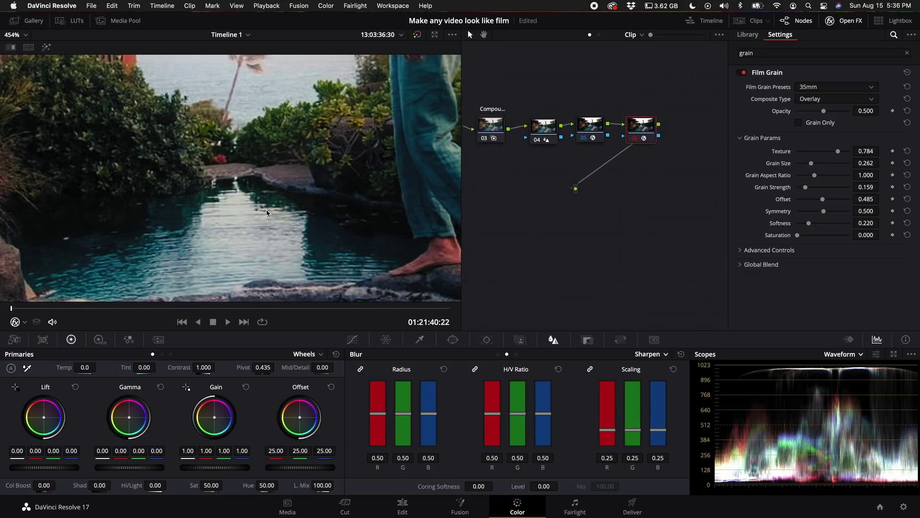
{"action": "scroll", "coordinate": [268, 212], "scroll_direction": "down", "scroll_amount": 2}
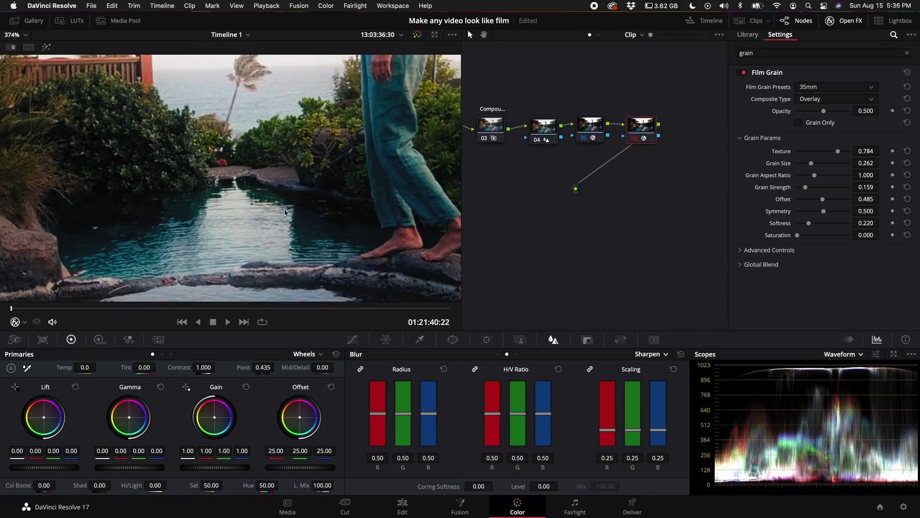
{"action": "scroll", "coordinate": [314, 210], "scroll_direction": "up", "scroll_amount": 2}
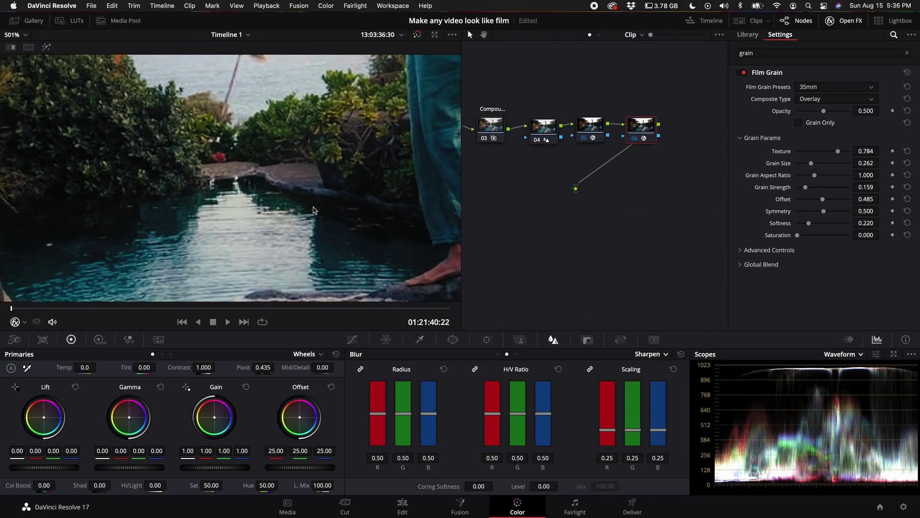
{"action": "scroll", "coordinate": [311, 223], "scroll_direction": "down", "scroll_amount": 3}
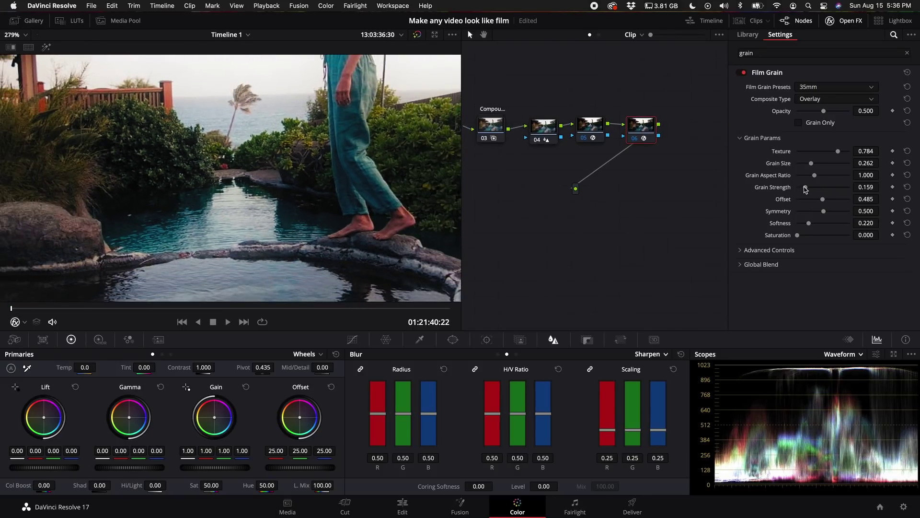
{"action": "mouse_move", "coordinate": [807, 189]}
{"action": "left_mouse_down"}
{"action": "mouse_move", "coordinate": [846, 190]}
{"action": "mouse_move", "coordinate": [786, 188]}
{"action": "mouse_move", "coordinate": [852, 190]}
{"action": "mouse_move", "coordinate": [740, 191]}
{"action": "mouse_move", "coordinate": [886, 192]}
{"action": "mouse_move", "coordinate": [819, 190]}
{"action": "left_mouse_up"}
{"action": "scroll", "coordinate": [341, 129], "scroll_direction": "up", "scroll_amount": 4}
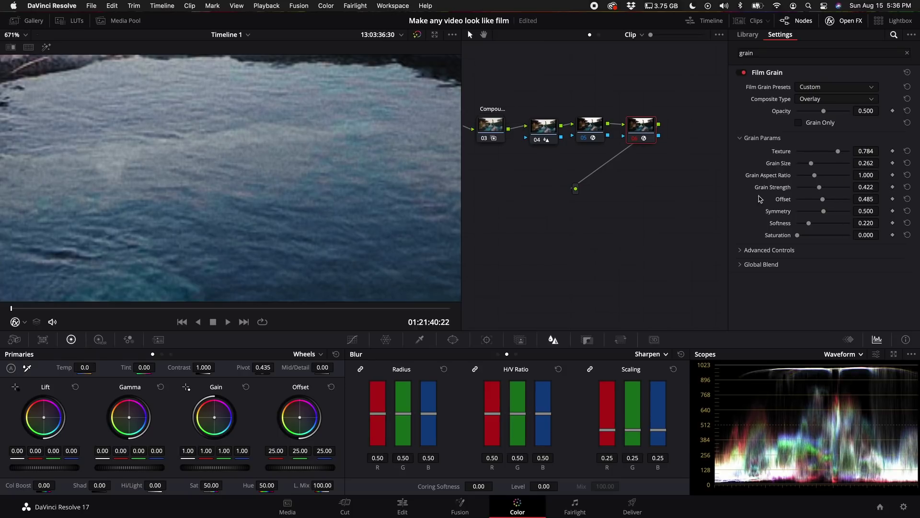
{"action": "scroll", "coordinate": [394, 222], "scroll_direction": "down", "scroll_amount": 10}
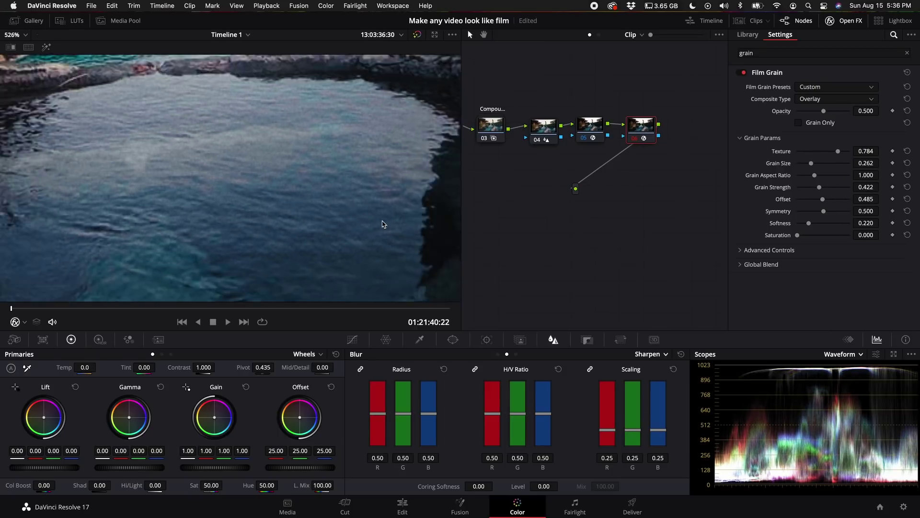
{"action": "scroll", "coordinate": [375, 226], "scroll_direction": "down", "scroll_amount": 1}
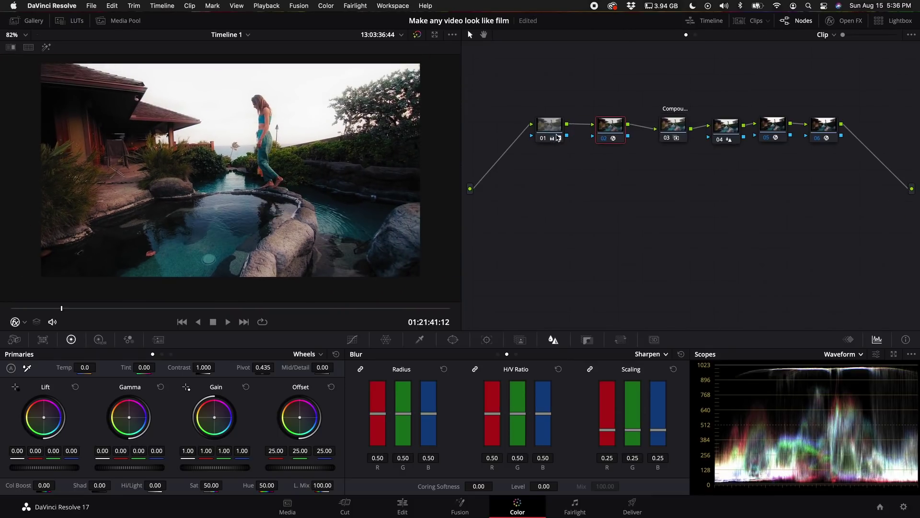
Move node 01 left and add parallel nodes branching from it
{"action": "left_click_drag", "start_coordinate": [557, 138], "coordinate": [520, 126]}
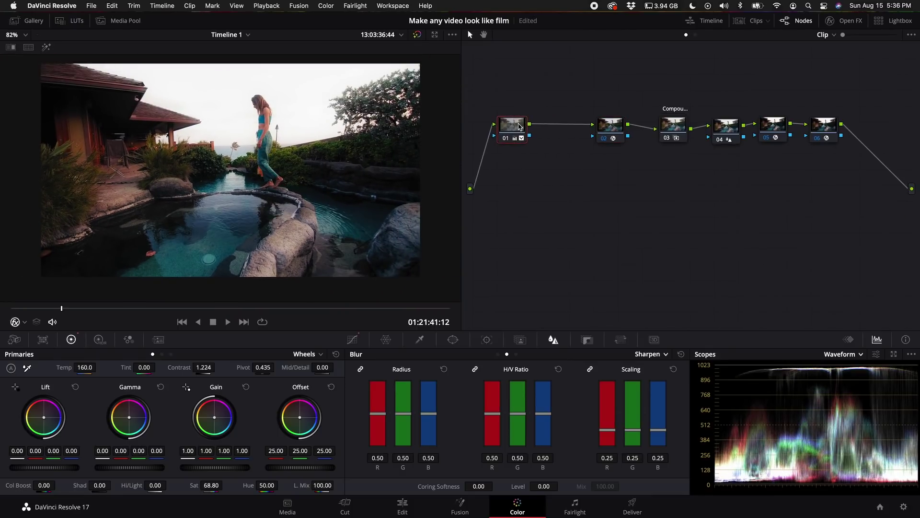
{"action": "key", "text": "alt+s"}
{"action": "key", "text": "alt+l"}
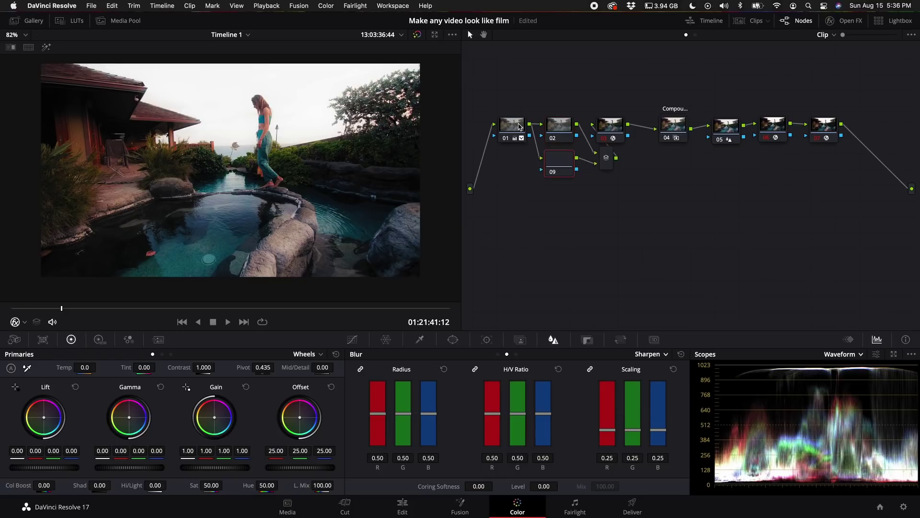
{"action": "key", "text": "alt+l"}
{"action": "key", "text": "alt+l"}
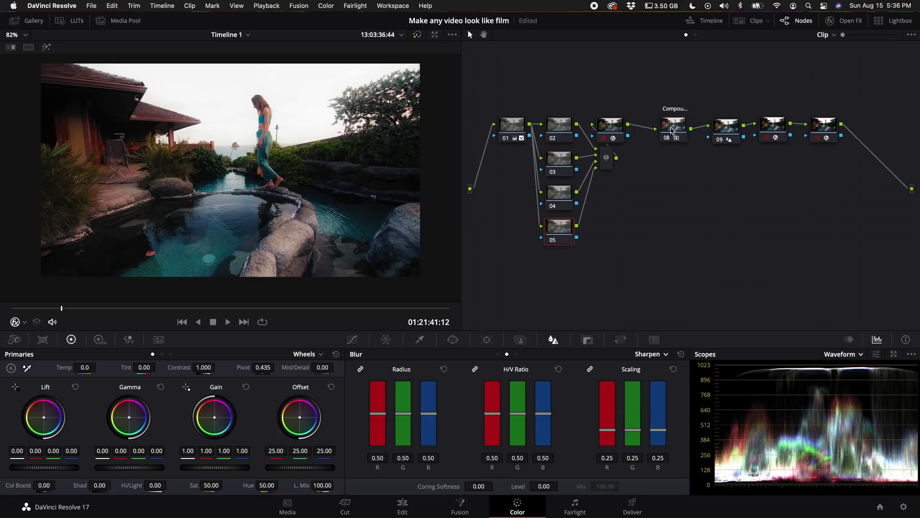
Tidy the node tree: spread nodes apart, move node 01 left, shift nodes 09–11 right
{"action": "left_click_drag", "start_coordinate": [672, 130], "coordinate": [683, 130]}
{"action": "left_click_drag", "start_coordinate": [517, 129], "coordinate": [487, 129]}
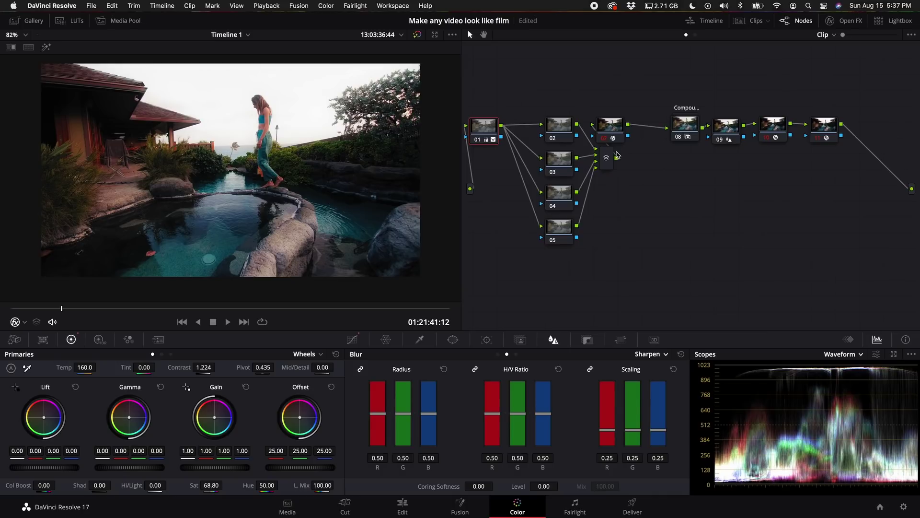
{"action": "key", "text": "alt+d"}
{"action": "left_click_drag", "start_coordinate": [729, 133], "coordinate": [773, 131]}
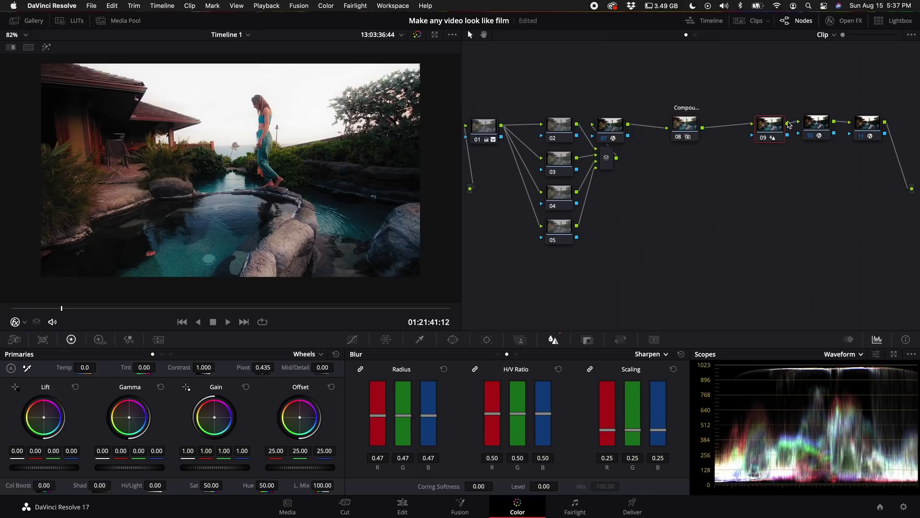
{"action": "left_click", "coordinate": [825, 126]}
{"action": "left_click", "coordinate": [871, 127]}
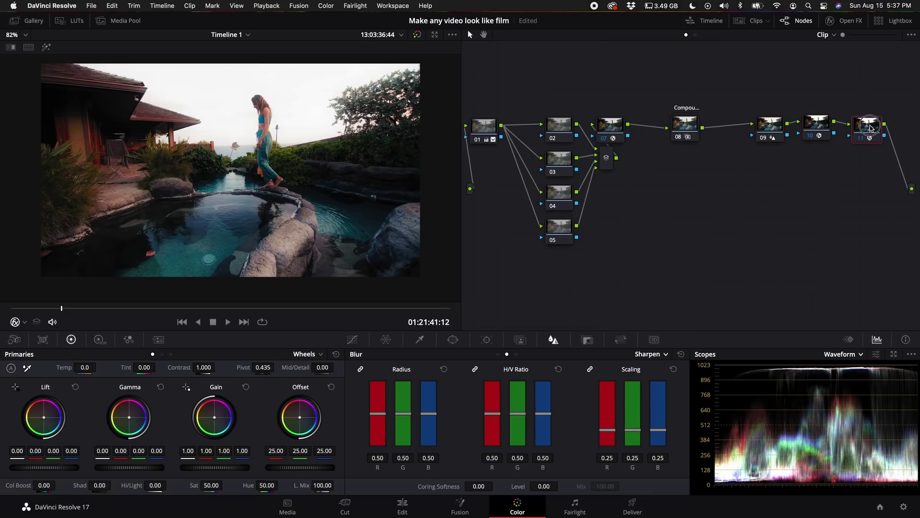
{"action": "left_click_drag", "start_coordinate": [886, 80], "coordinate": [748, 169]}
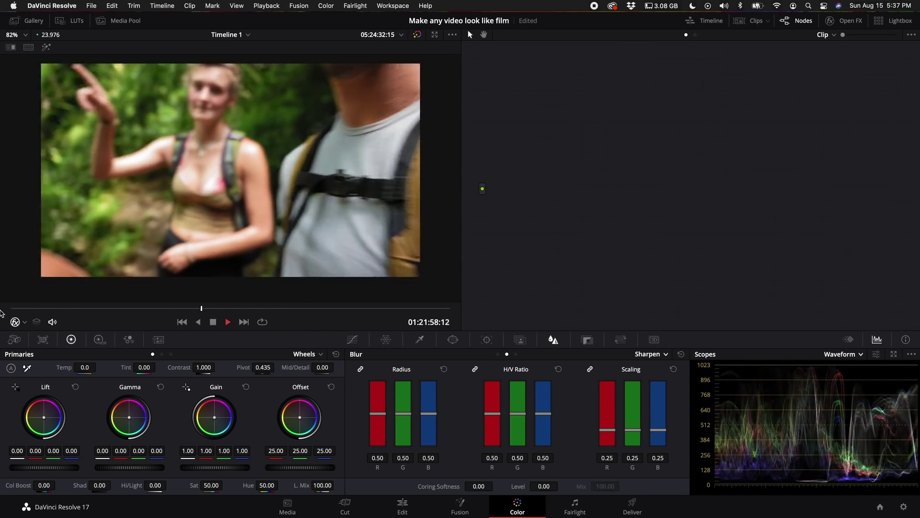
Stop playback, move node 01 left, and lower the curve's white point slightly
{"action": "key", "text": "space"}
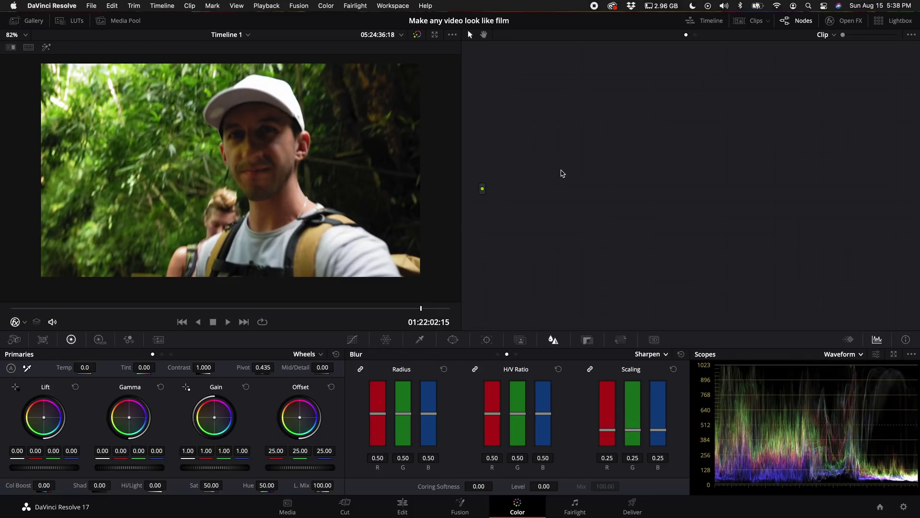
{"action": "left_click_drag", "start_coordinate": [603, 132], "coordinate": [566, 127]}
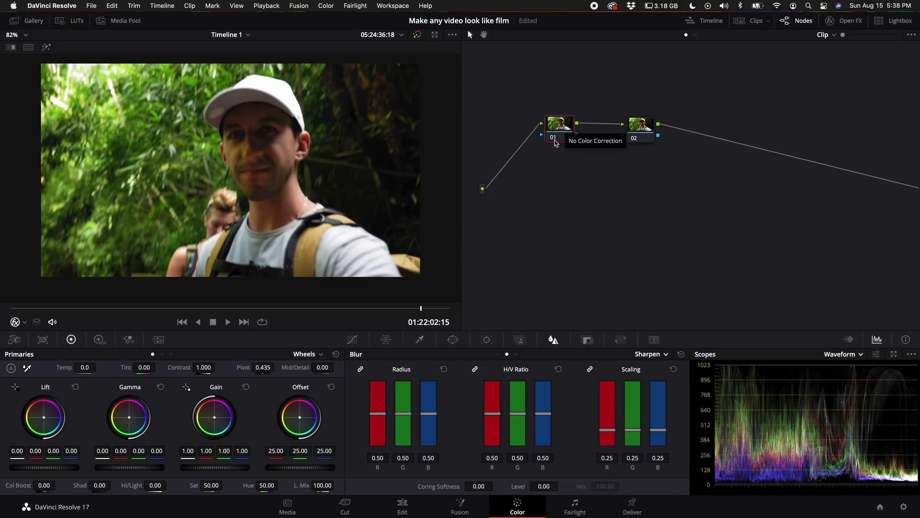
{"action": "left_click", "coordinate": [352, 339]}
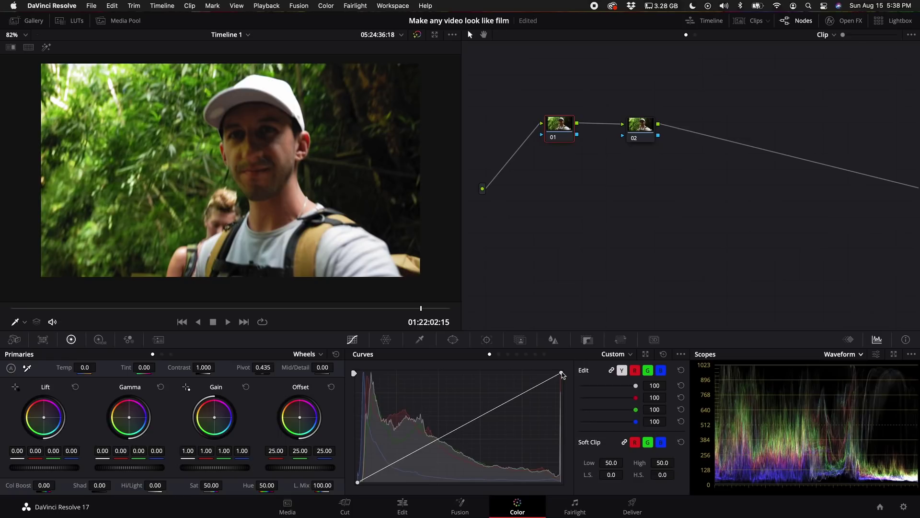
{"action": "mouse_move", "coordinate": [561, 374]}
{"action": "left_mouse_down"}
{"action": "mouse_move", "coordinate": [562, 387]}
{"action": "mouse_move", "coordinate": [566, 373]}
{"action": "mouse_move", "coordinate": [574, 386]}
{"action": "left_mouse_up"}
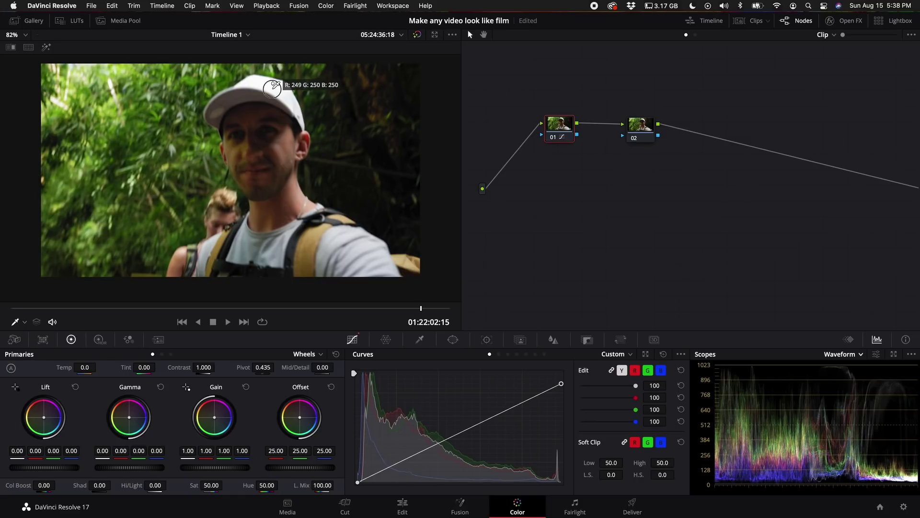
White-balance node 01 from the white cap and shirt, then select node 02 and move it closer
{"action": "left_click", "coordinate": [274, 89]}
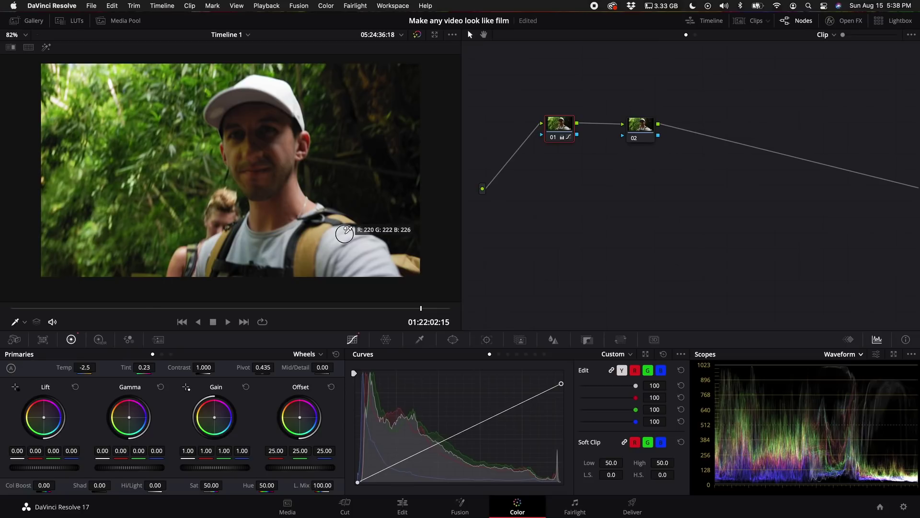
{"action": "left_click", "coordinate": [298, 252]}
{"action": "left_click", "coordinate": [647, 126]}
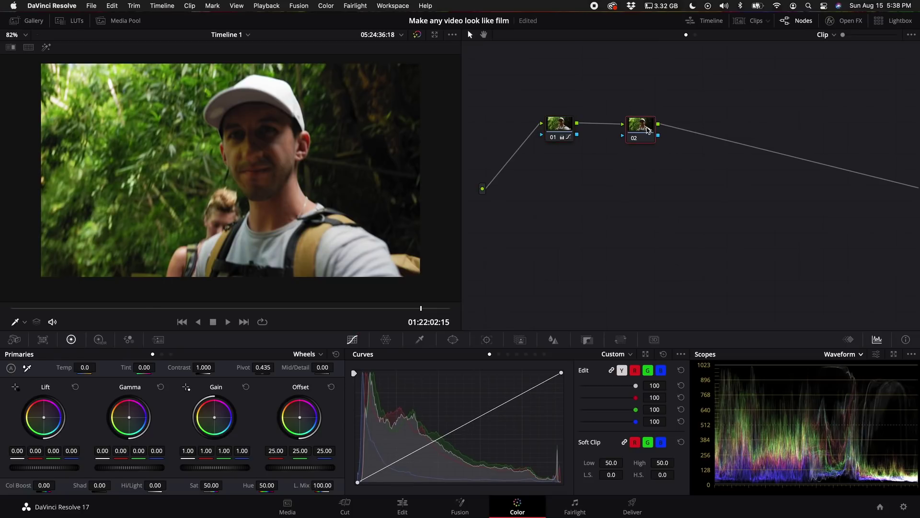
{"action": "left_click_drag", "start_coordinate": [647, 129], "coordinate": [624, 129]}
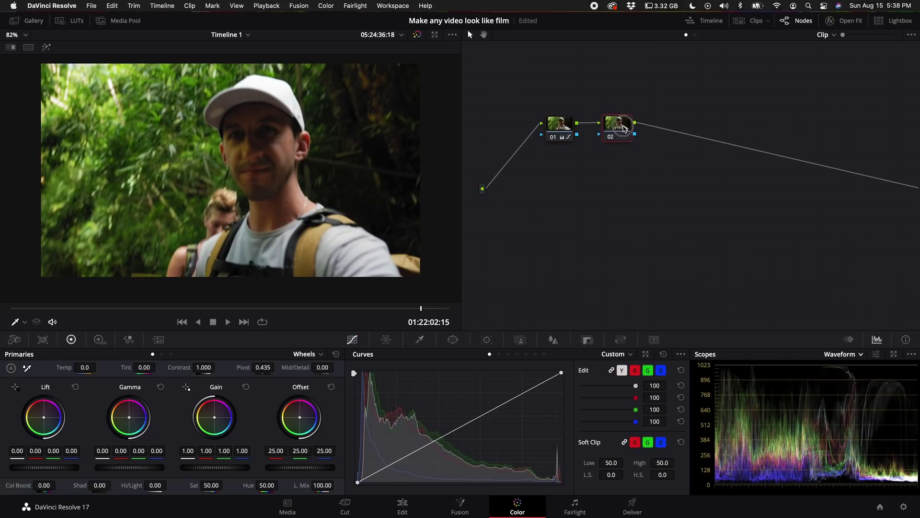
Apply Color Space Transform to node 02 with Output Gamma set to Cineon Film Log
{"action": "left_click", "coordinate": [848, 23]}
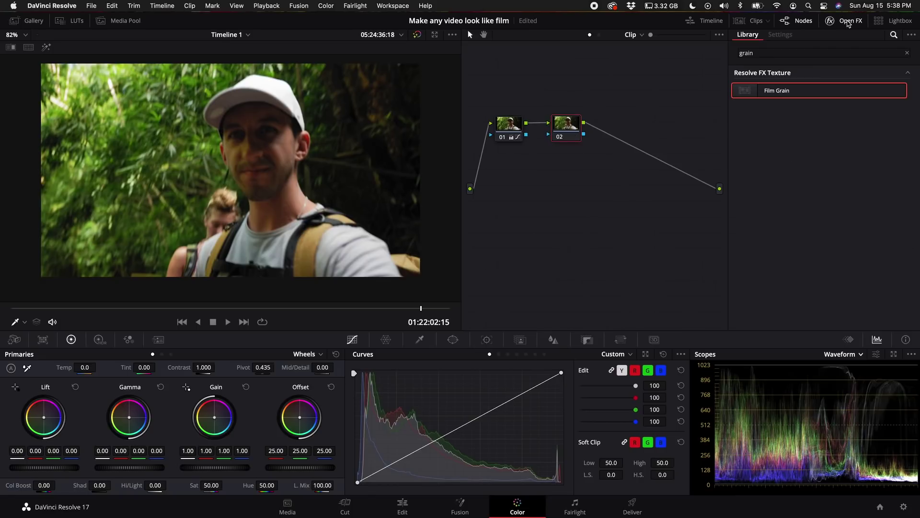
{"action": "left_click", "coordinate": [908, 53]}
{"action": "scroll", "coordinate": [815, 220], "scroll_direction": "down", "scroll_amount": 5}
{"action": "left_click_drag", "start_coordinate": [815, 255], "coordinate": [568, 126]}
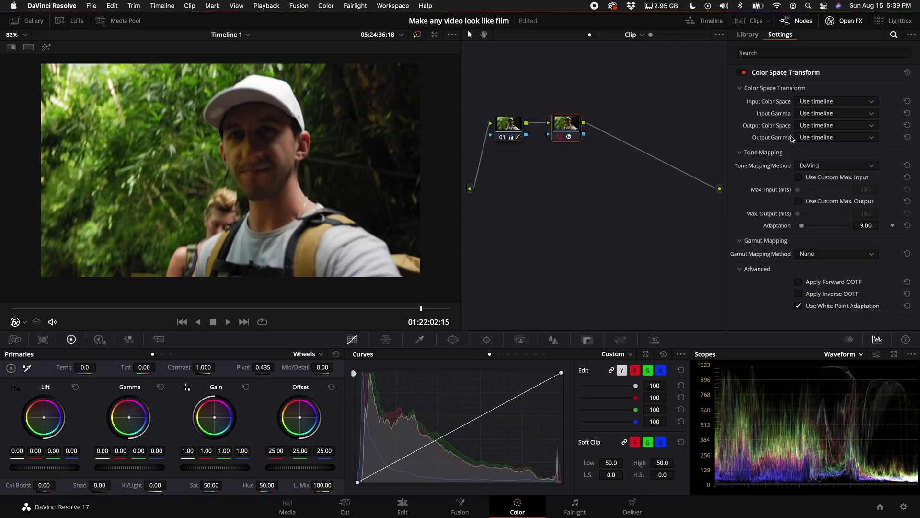
{"action": "left_click", "coordinate": [817, 139]}
{"action": "scroll", "coordinate": [815, 202], "scroll_direction": "down", "scroll_amount": 6}
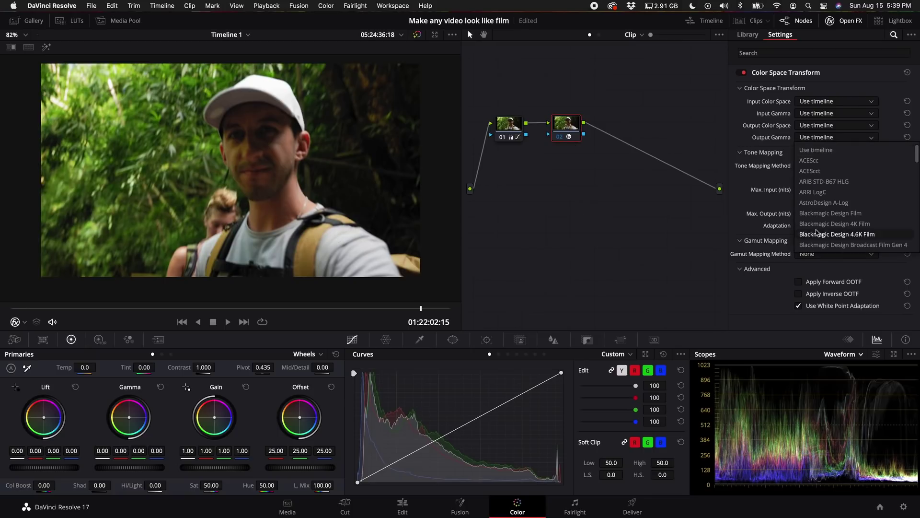
{"action": "left_click", "coordinate": [815, 242]}
Add node 03 and apply the DCI-P3 Kodak 2383 D60 film LUT
{"action": "key", "text": "alt+s"}
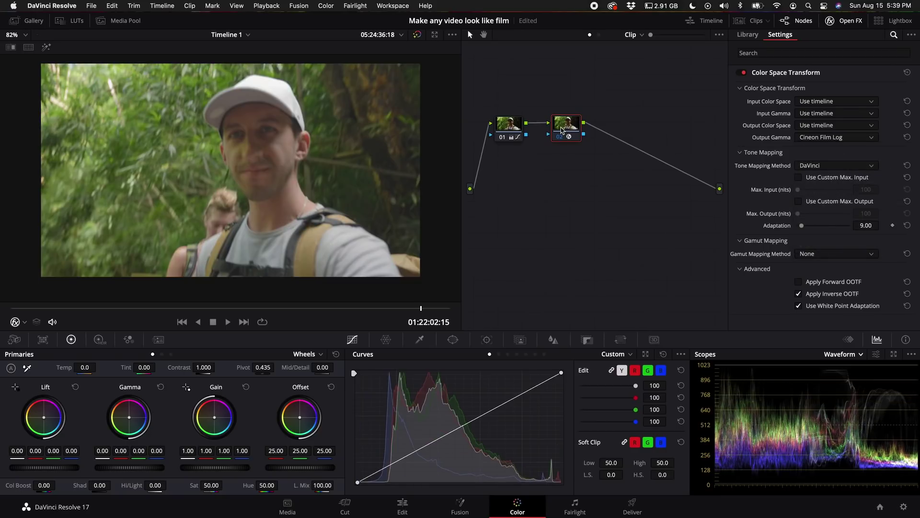
{"action": "right_click", "coordinate": [616, 129]}
{"action": "mouse_move", "coordinate": [637, 233]}
{"action": "mouse_move", "coordinate": [724, 262]}
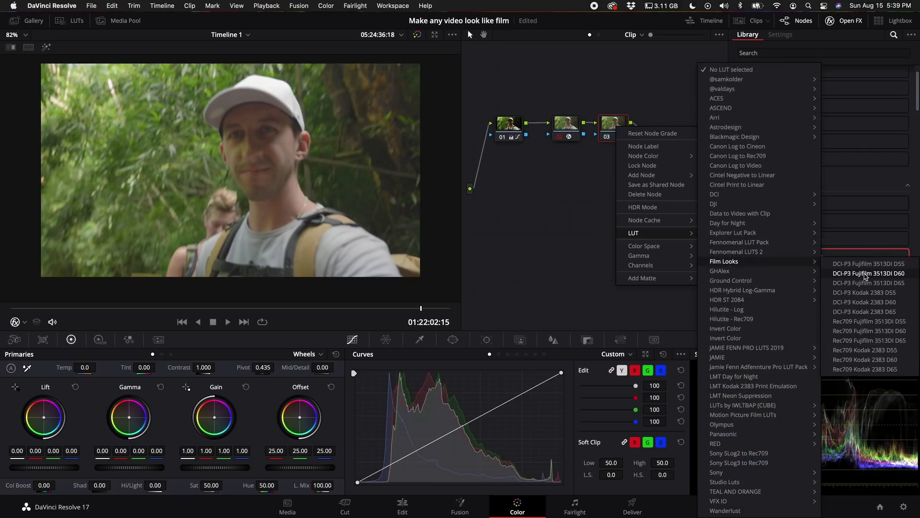
{"action": "left_click", "coordinate": [870, 301]}
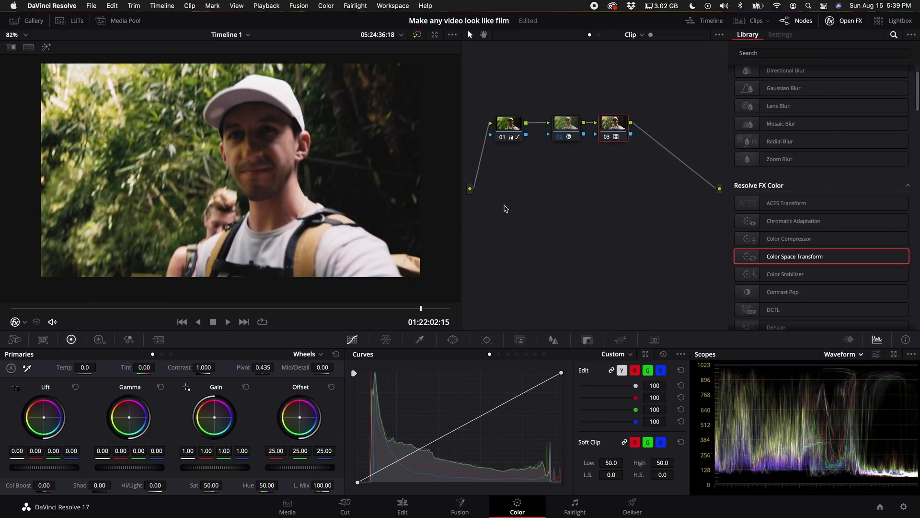
Play the clip, swap node 03 to a different film LUT, and select all three nodes
{"action": "left_click", "coordinate": [19, 308]}
{"action": "key", "text": "space"}
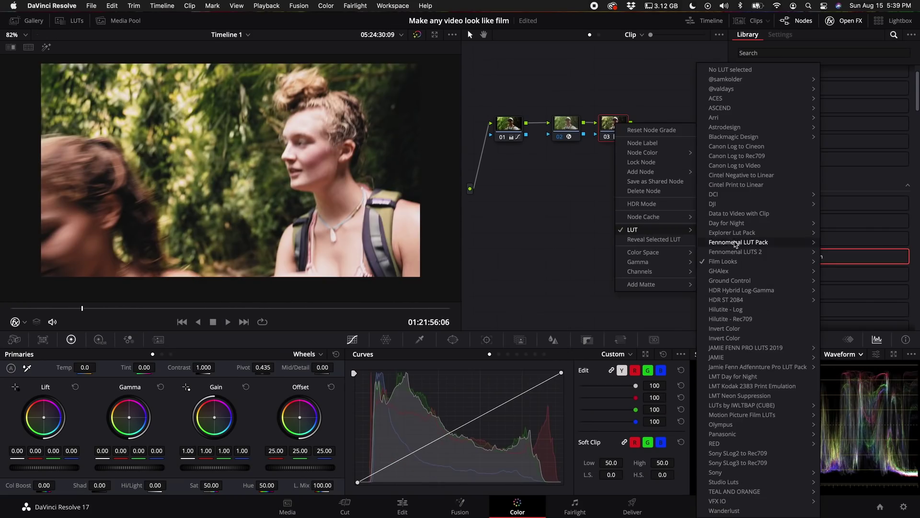
{"action": "mouse_move", "coordinate": [748, 262]}
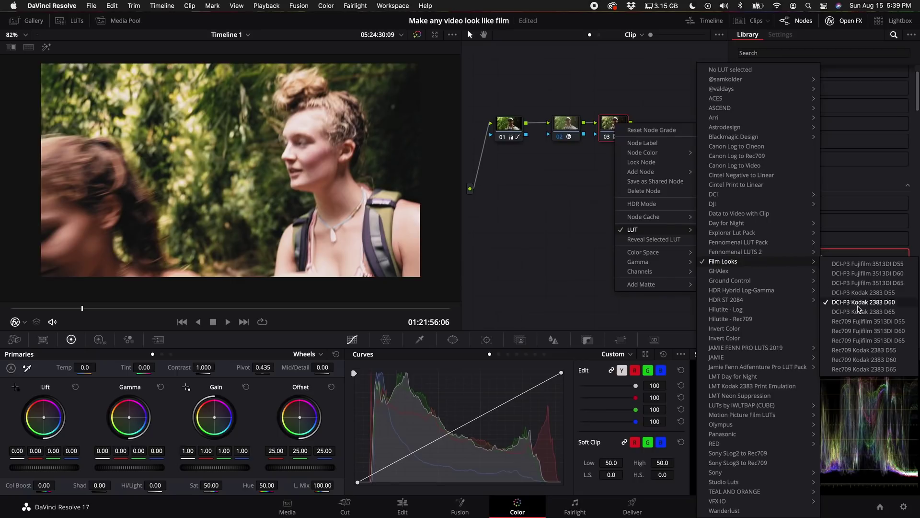
{"action": "left_click", "coordinate": [868, 330]}
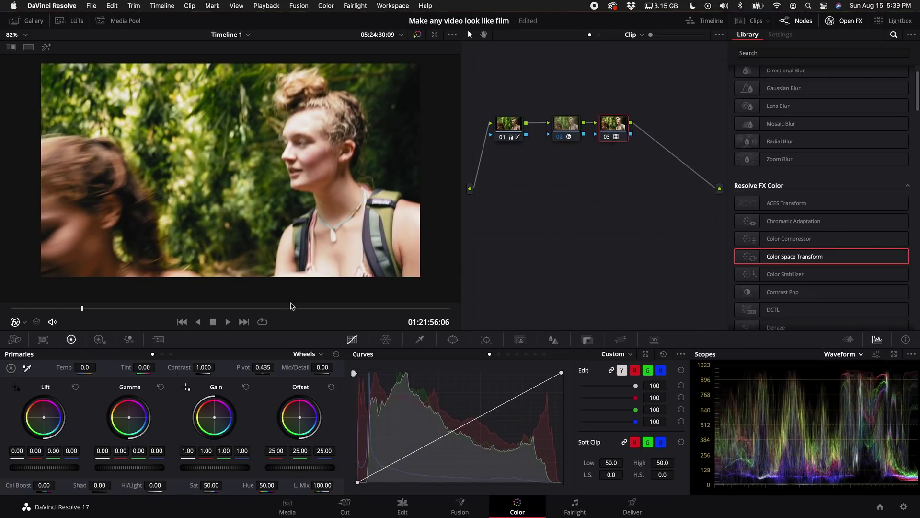
{"action": "key", "text": "space"}
{"action": "key", "text": "space"}
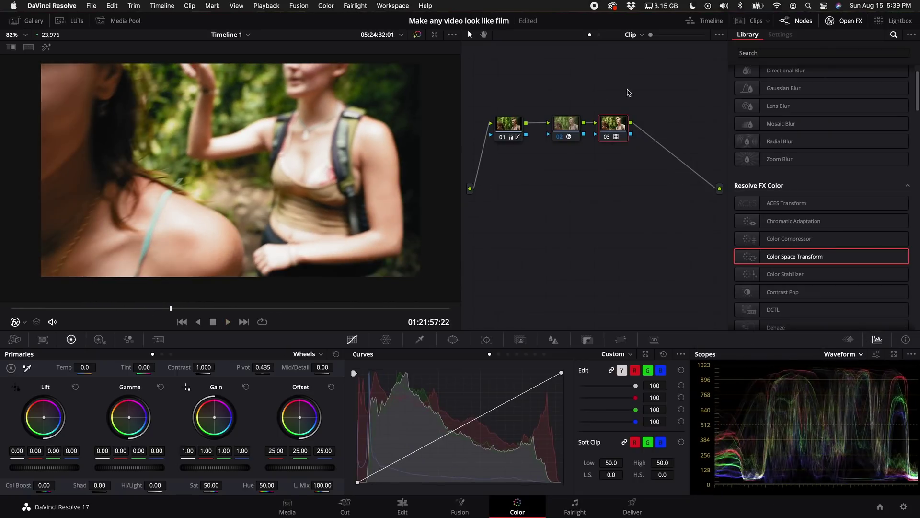
{"action": "left_click_drag", "start_coordinate": [628, 90], "coordinate": [488, 179]}
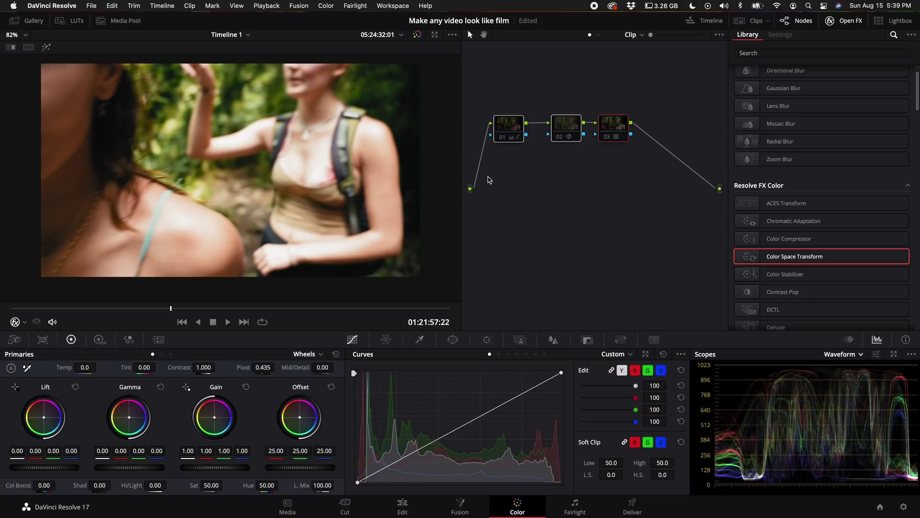
Scrub the hiking clip, close the effects library, and replay it from the start
{"action": "left_click", "coordinate": [375, 309]}
{"action": "left_click_drag", "start_coordinate": [374, 309], "coordinate": [432, 313]}
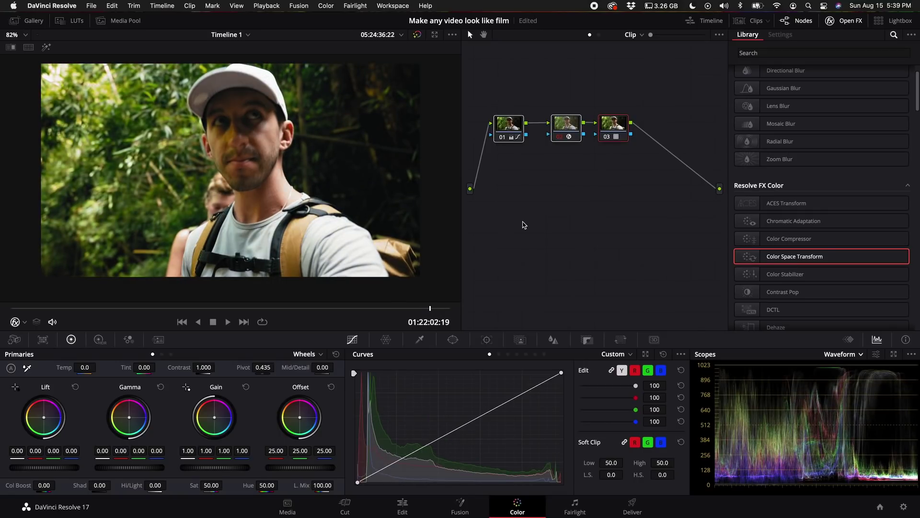
{"action": "left_click", "coordinate": [845, 21]}
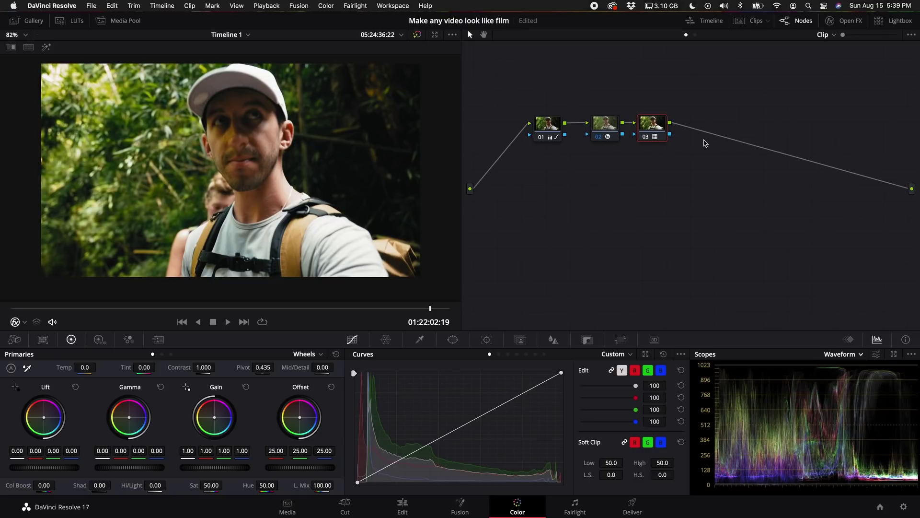
{"action": "left_click_drag", "start_coordinate": [347, 310], "coordinate": [10, 309]}
{"action": "key", "text": "space"}
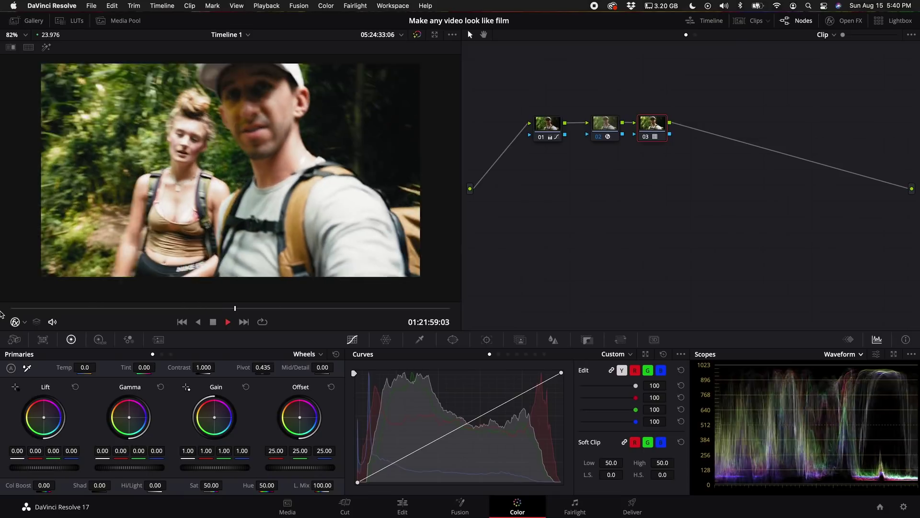
{"action": "key", "text": "space"}
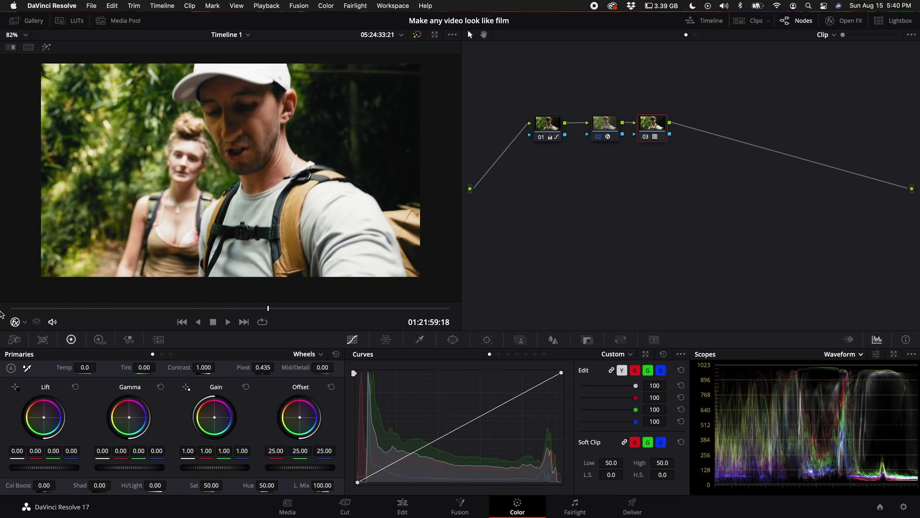
{"action": "key", "text": "space"}
{"action": "left_click", "coordinate": [13, 308]}
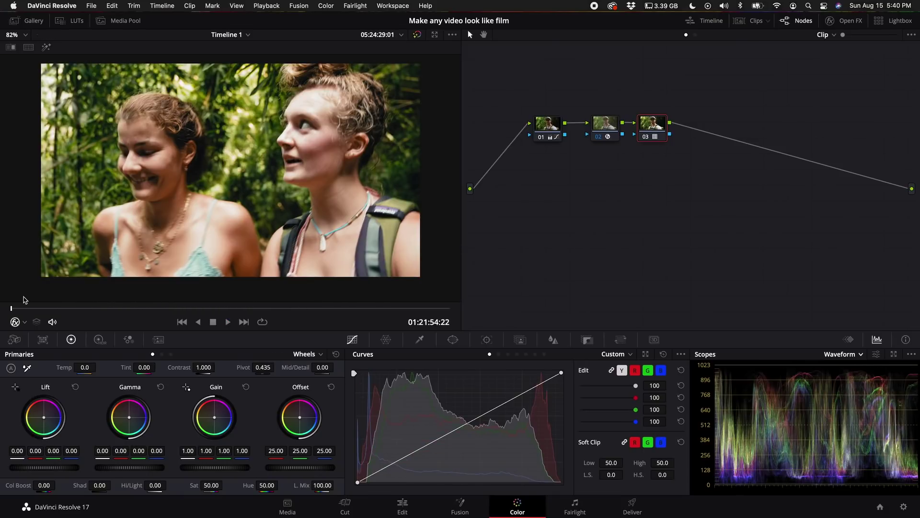